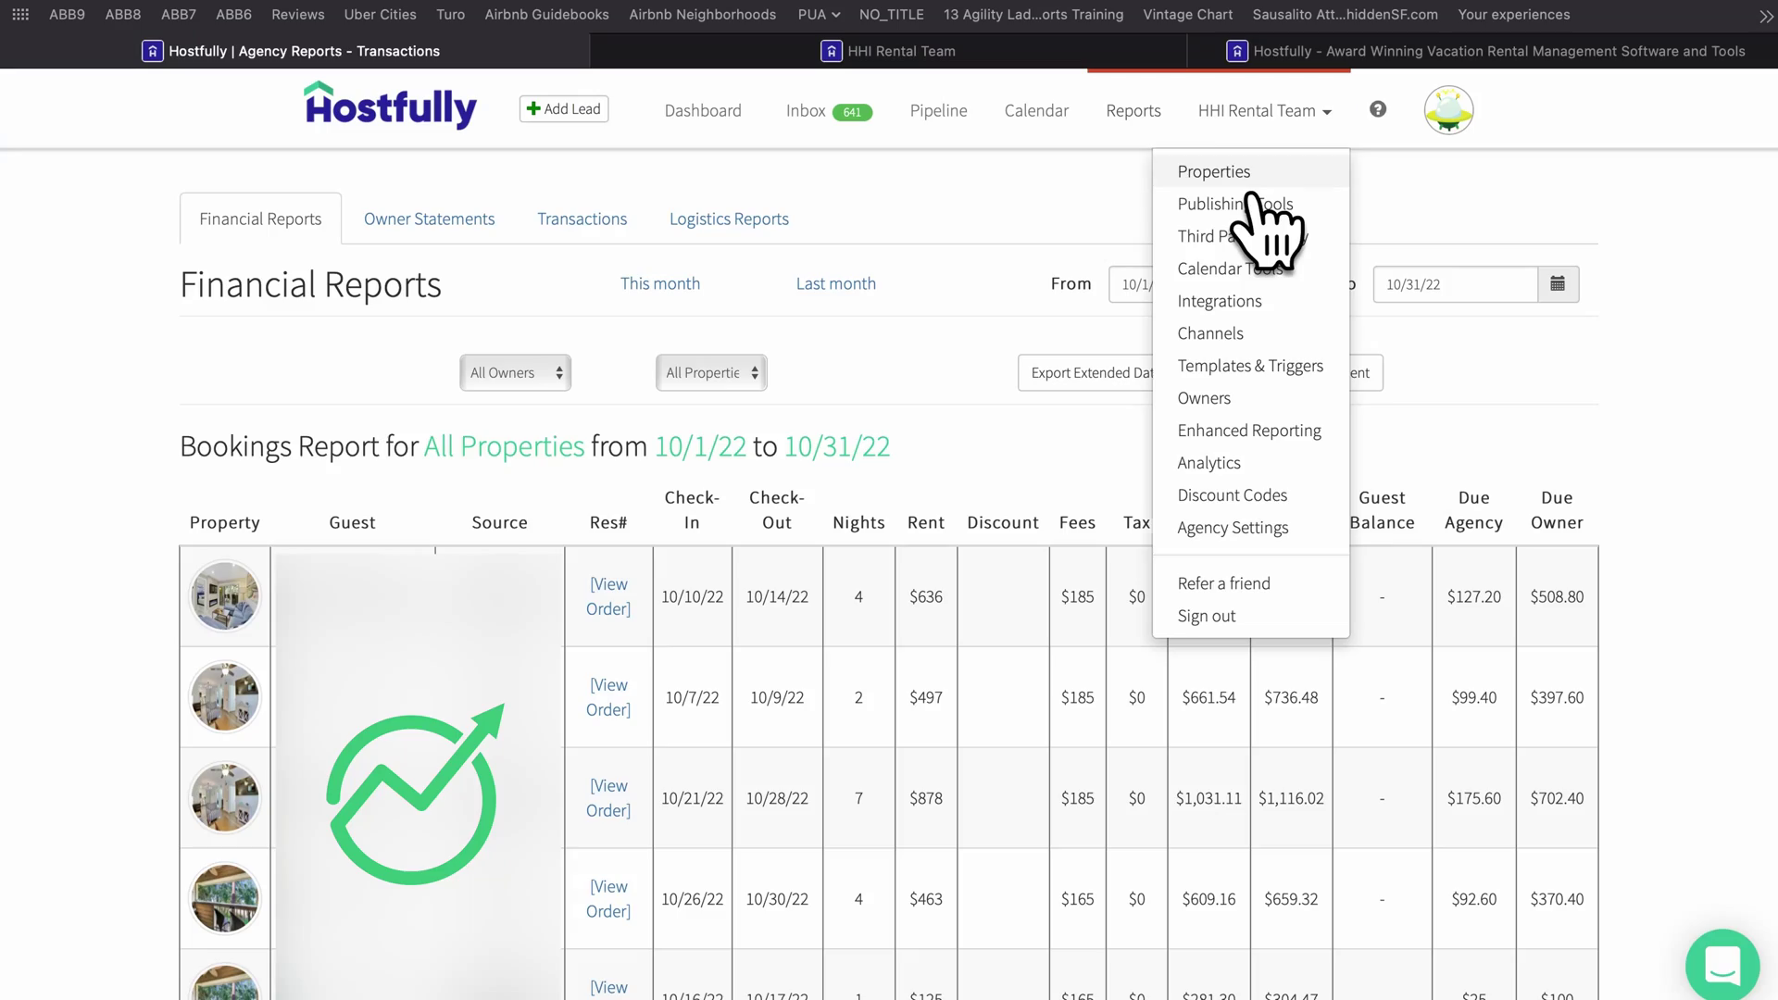
Step: Open 104 Springwood from the Properties list and view its $255-per-night pricing calendar
{"action": "left_click", "coordinate": [1252, 190]}
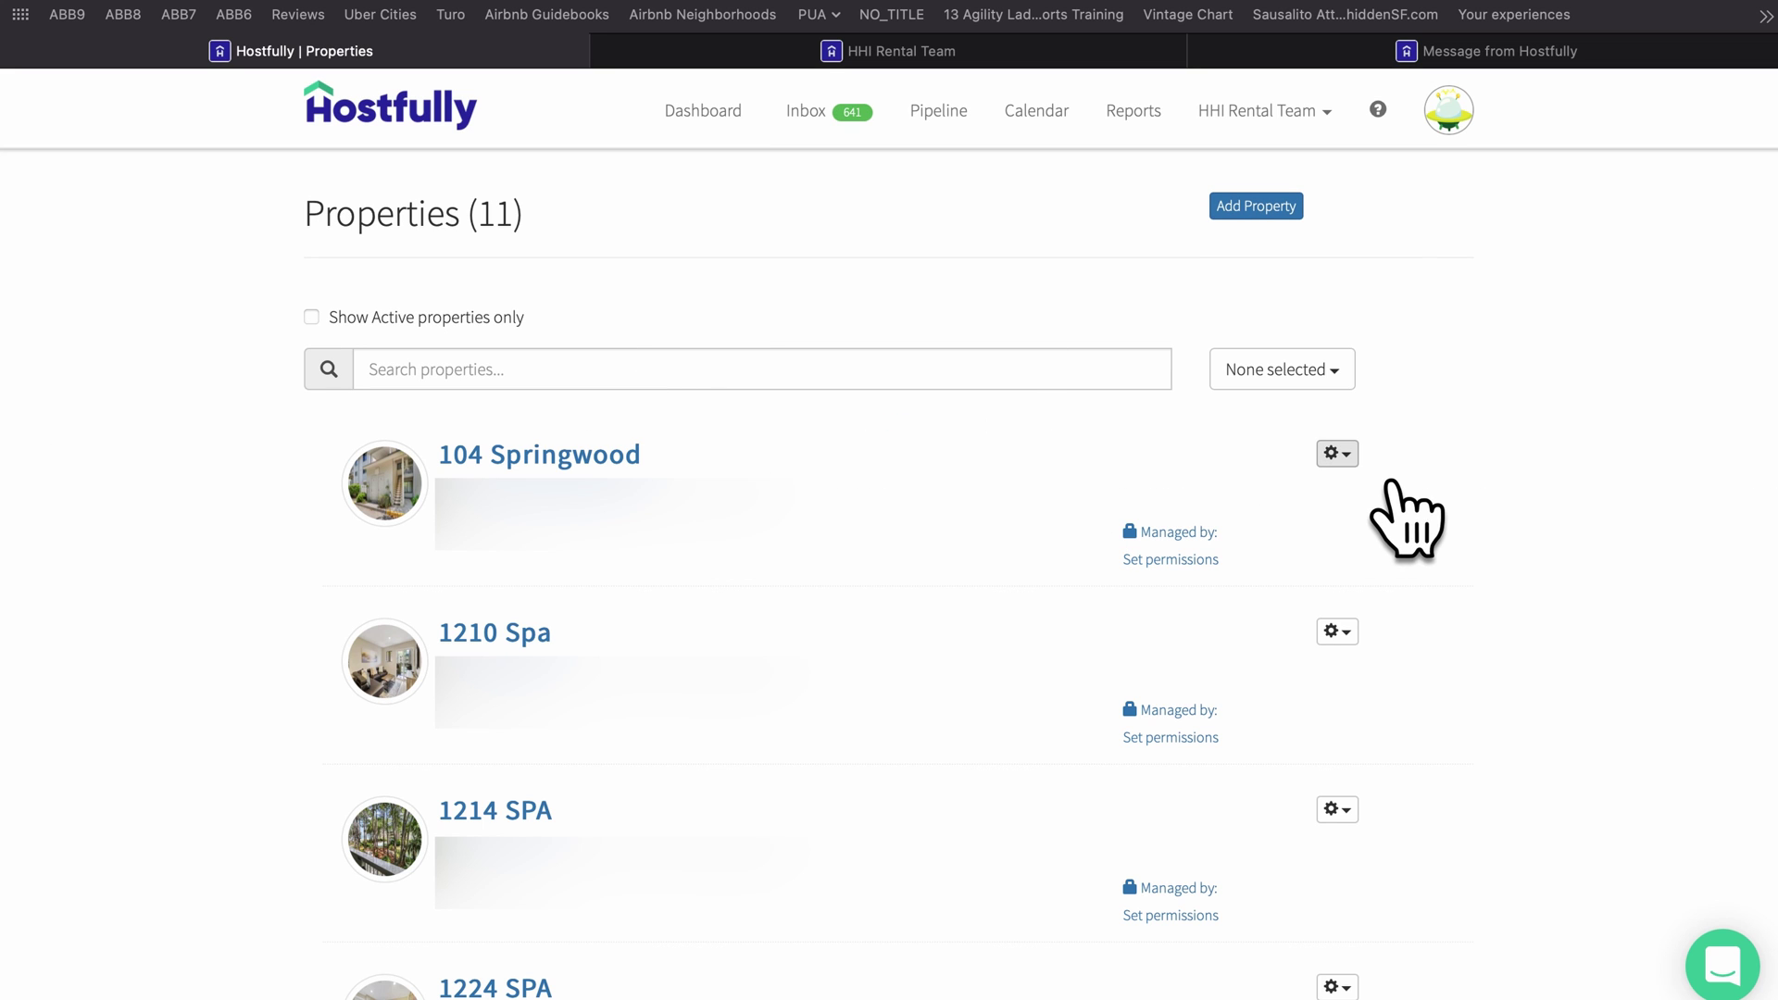
{"action": "left_click", "coordinate": [1337, 453]}
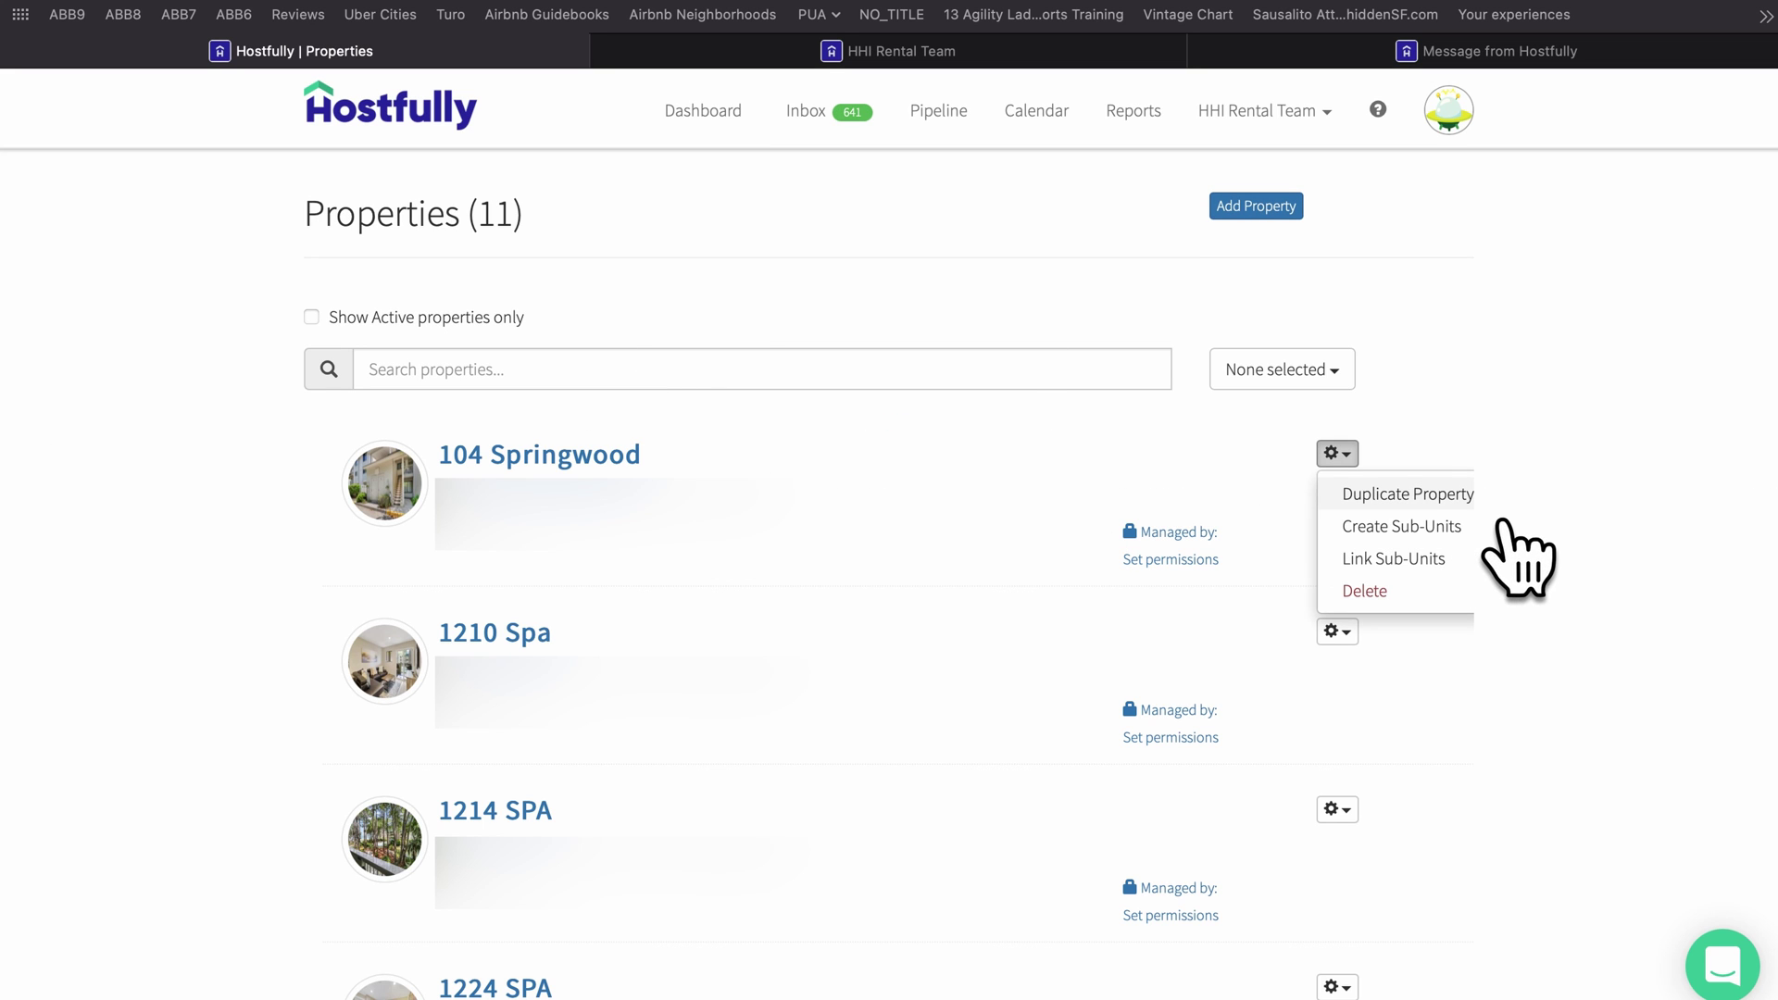
{"action": "left_click", "coordinate": [1552, 445]}
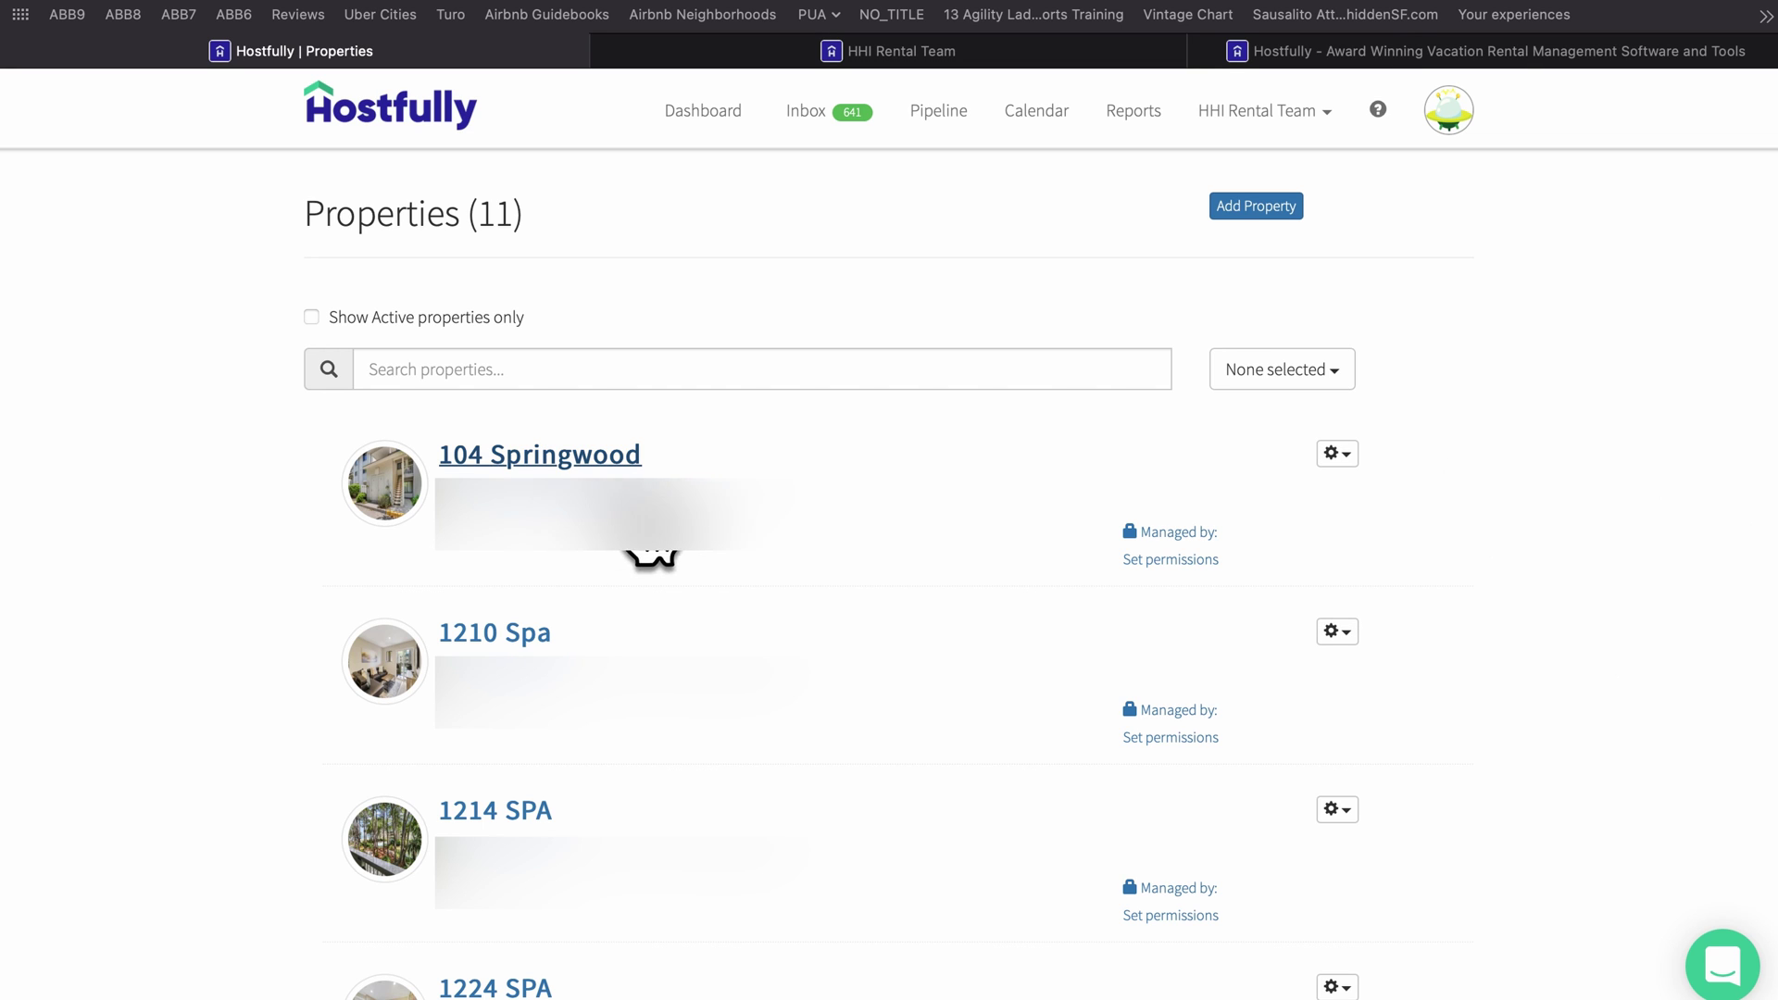
{"action": "left_click", "coordinate": [602, 470]}
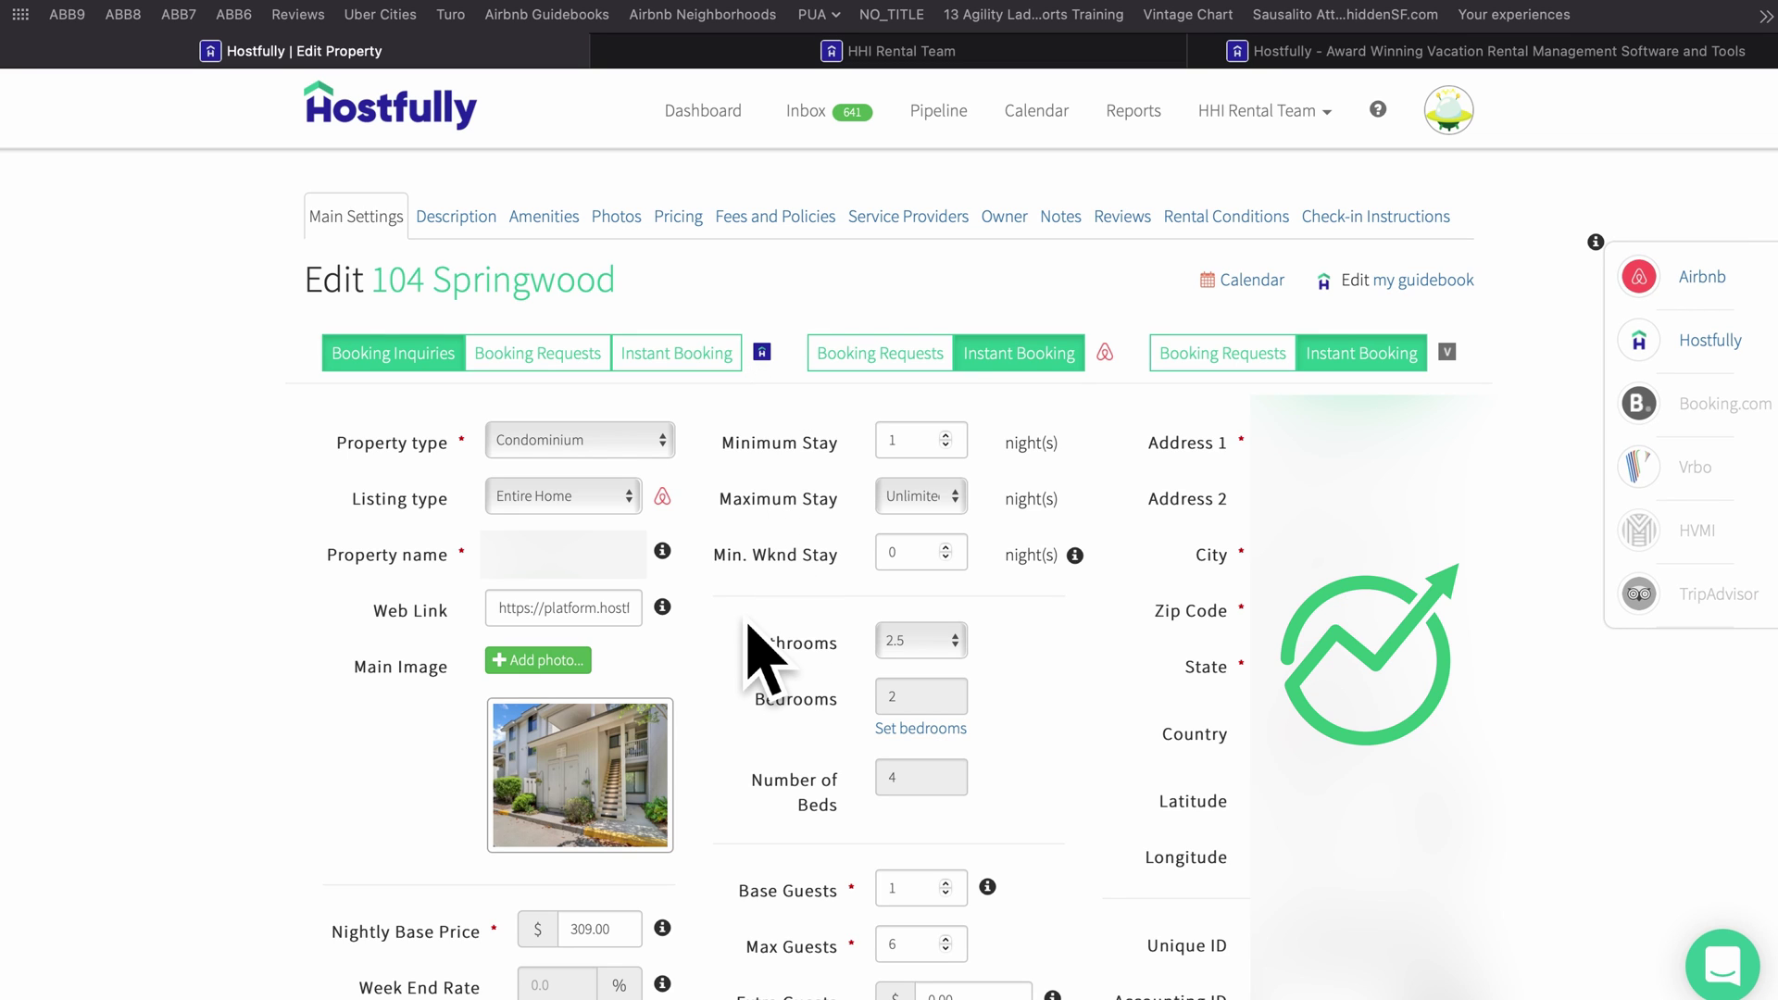
{"action": "left_click", "coordinate": [680, 222]}
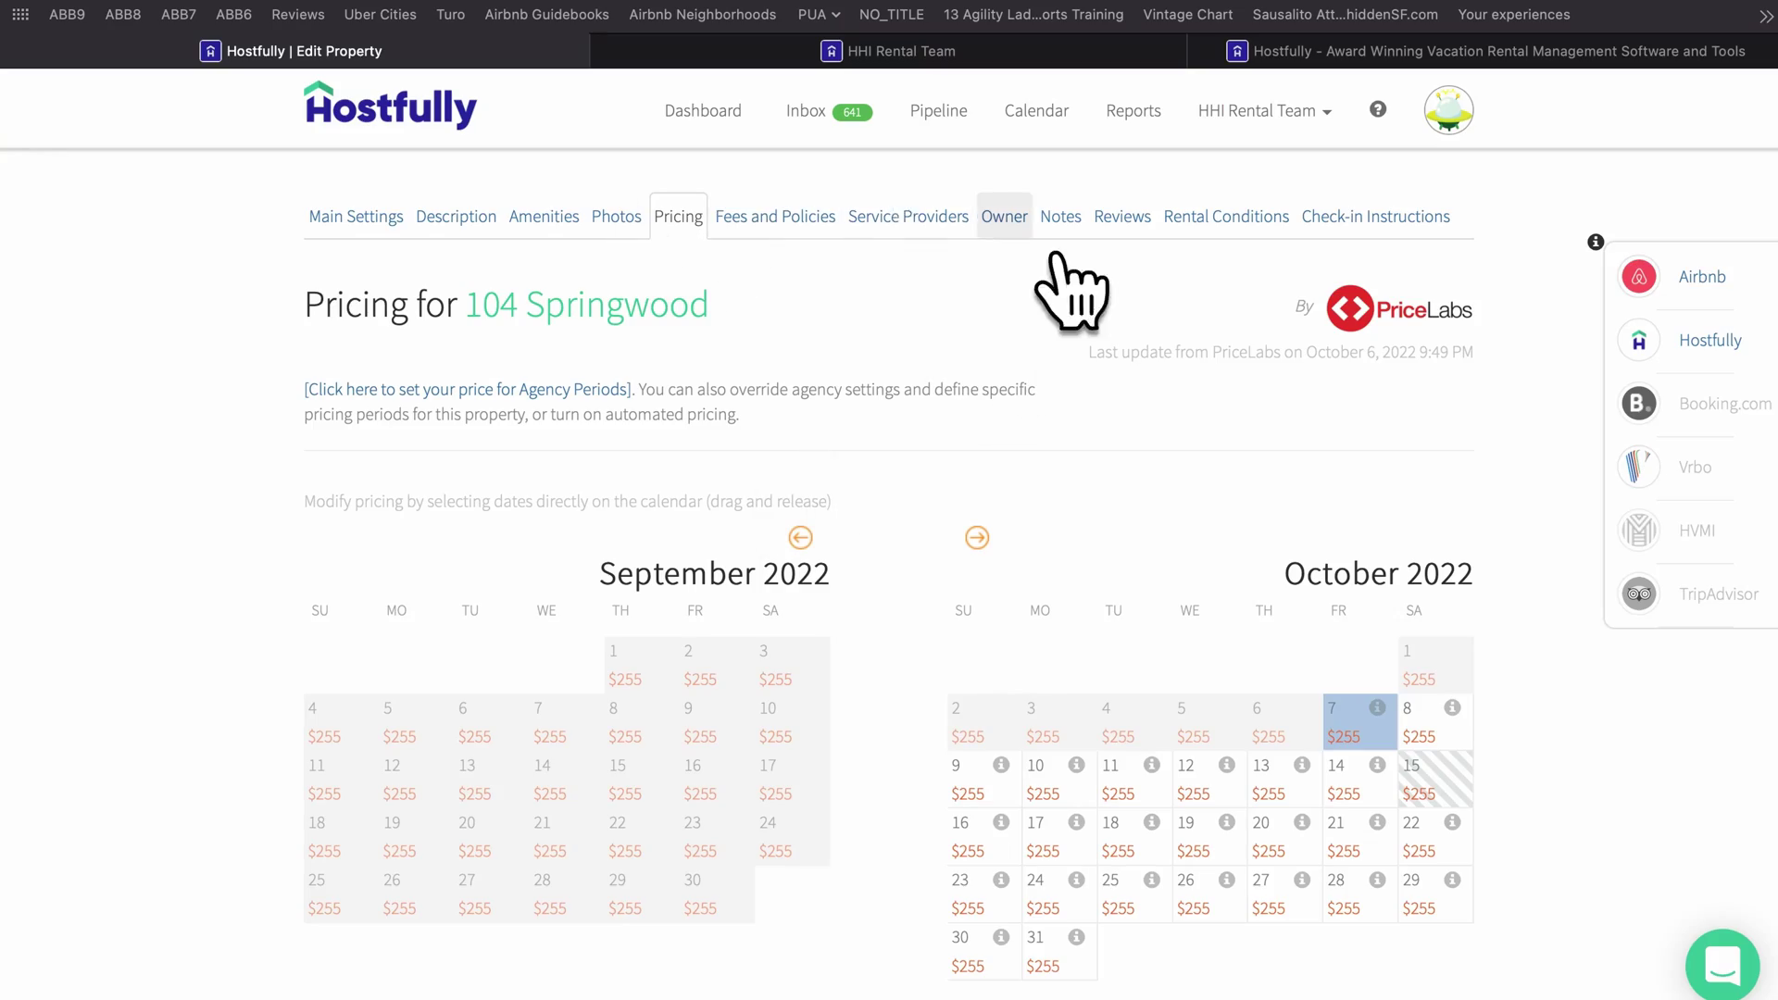
{"action": "left_click", "coordinate": [1003, 218]}
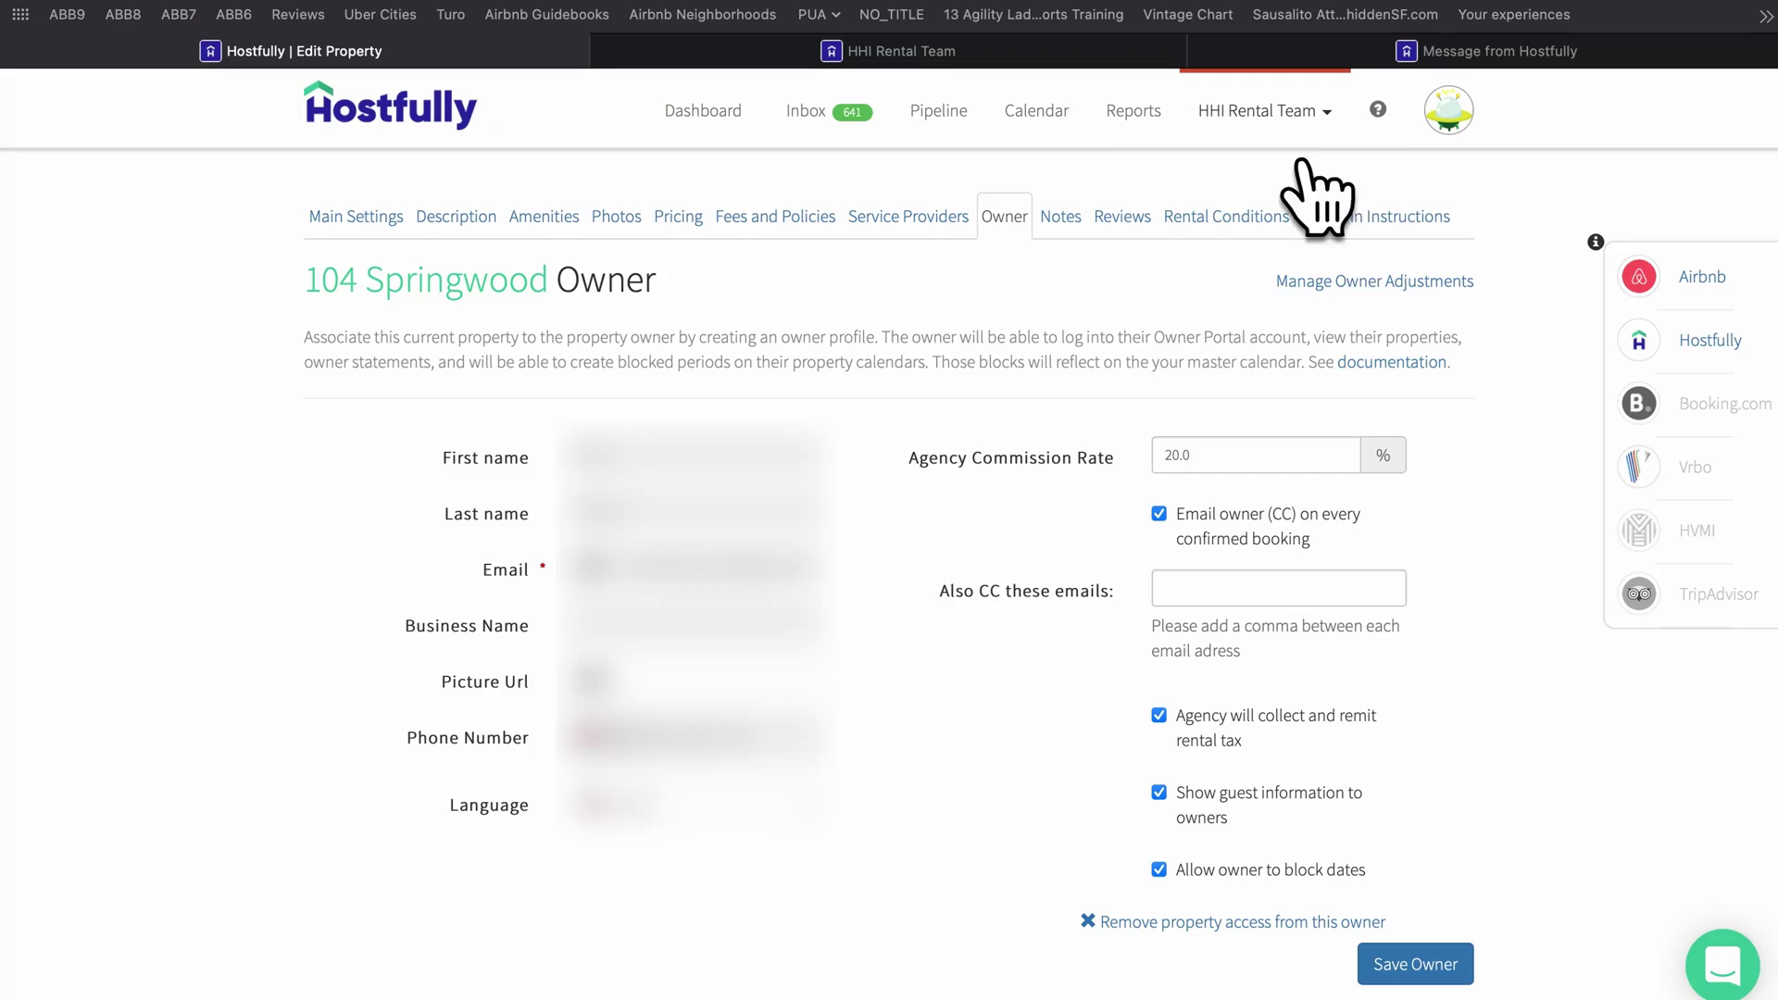
{"action": "left_click", "coordinate": [1361, 139]}
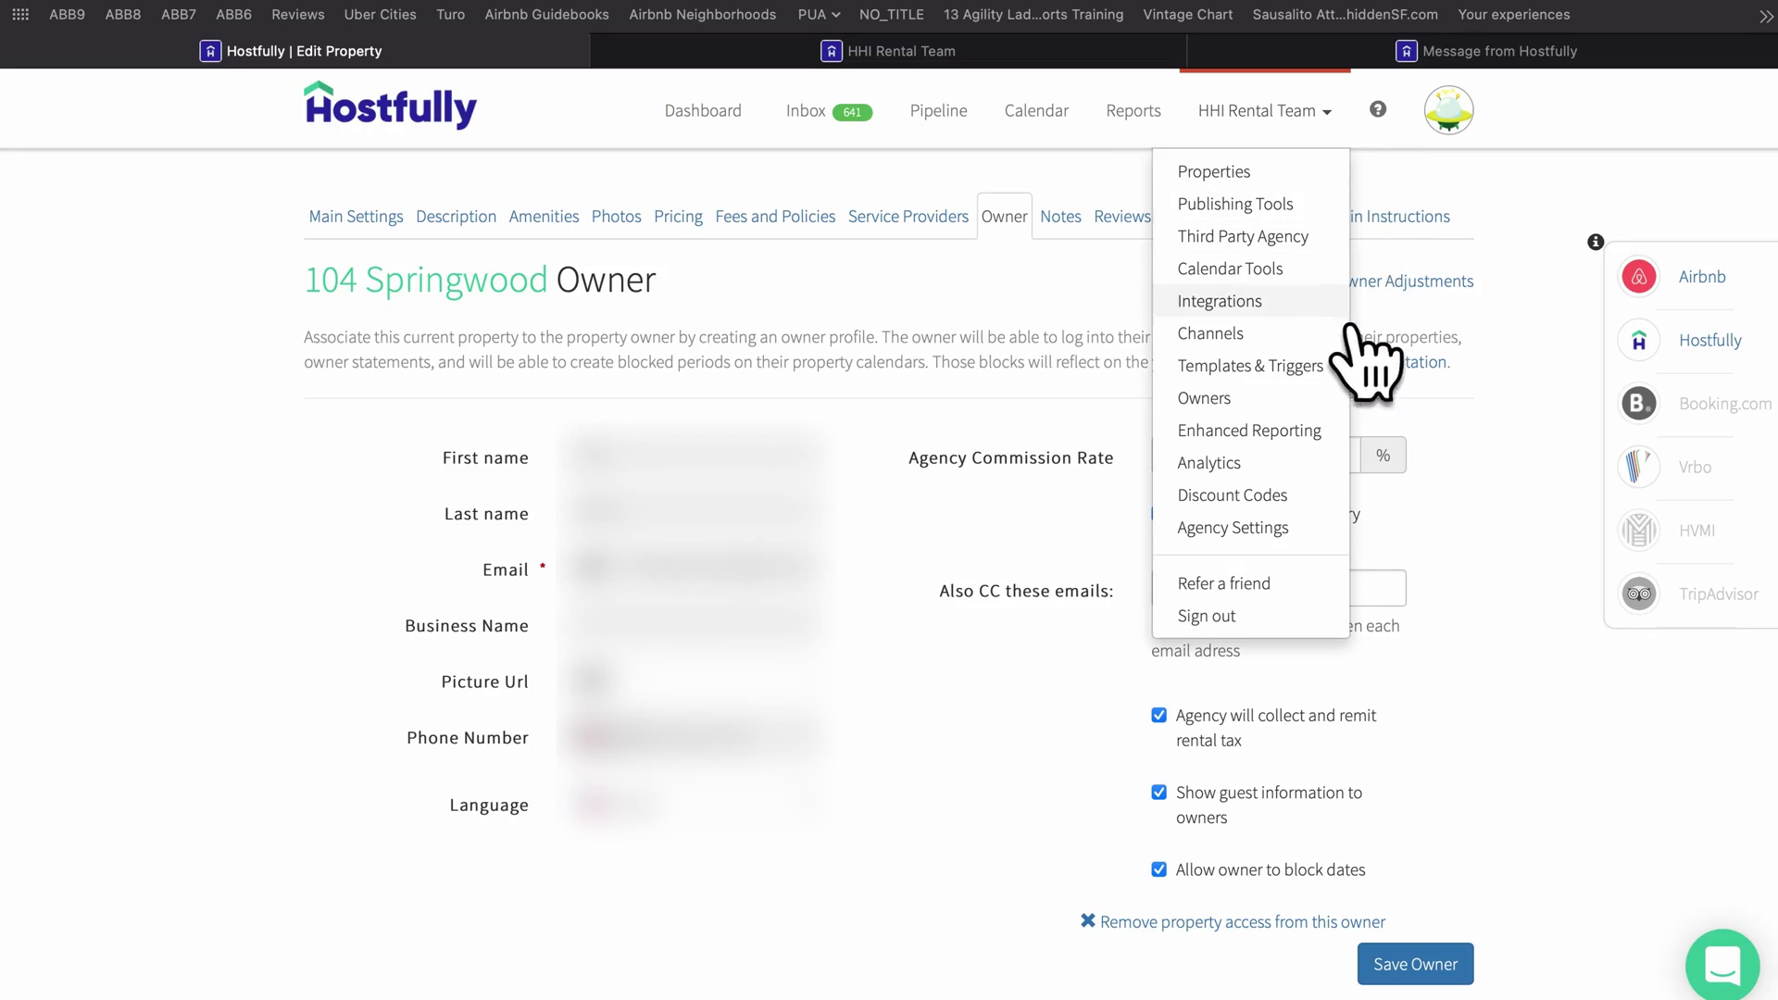
{"action": "left_click", "coordinate": [1264, 320]}
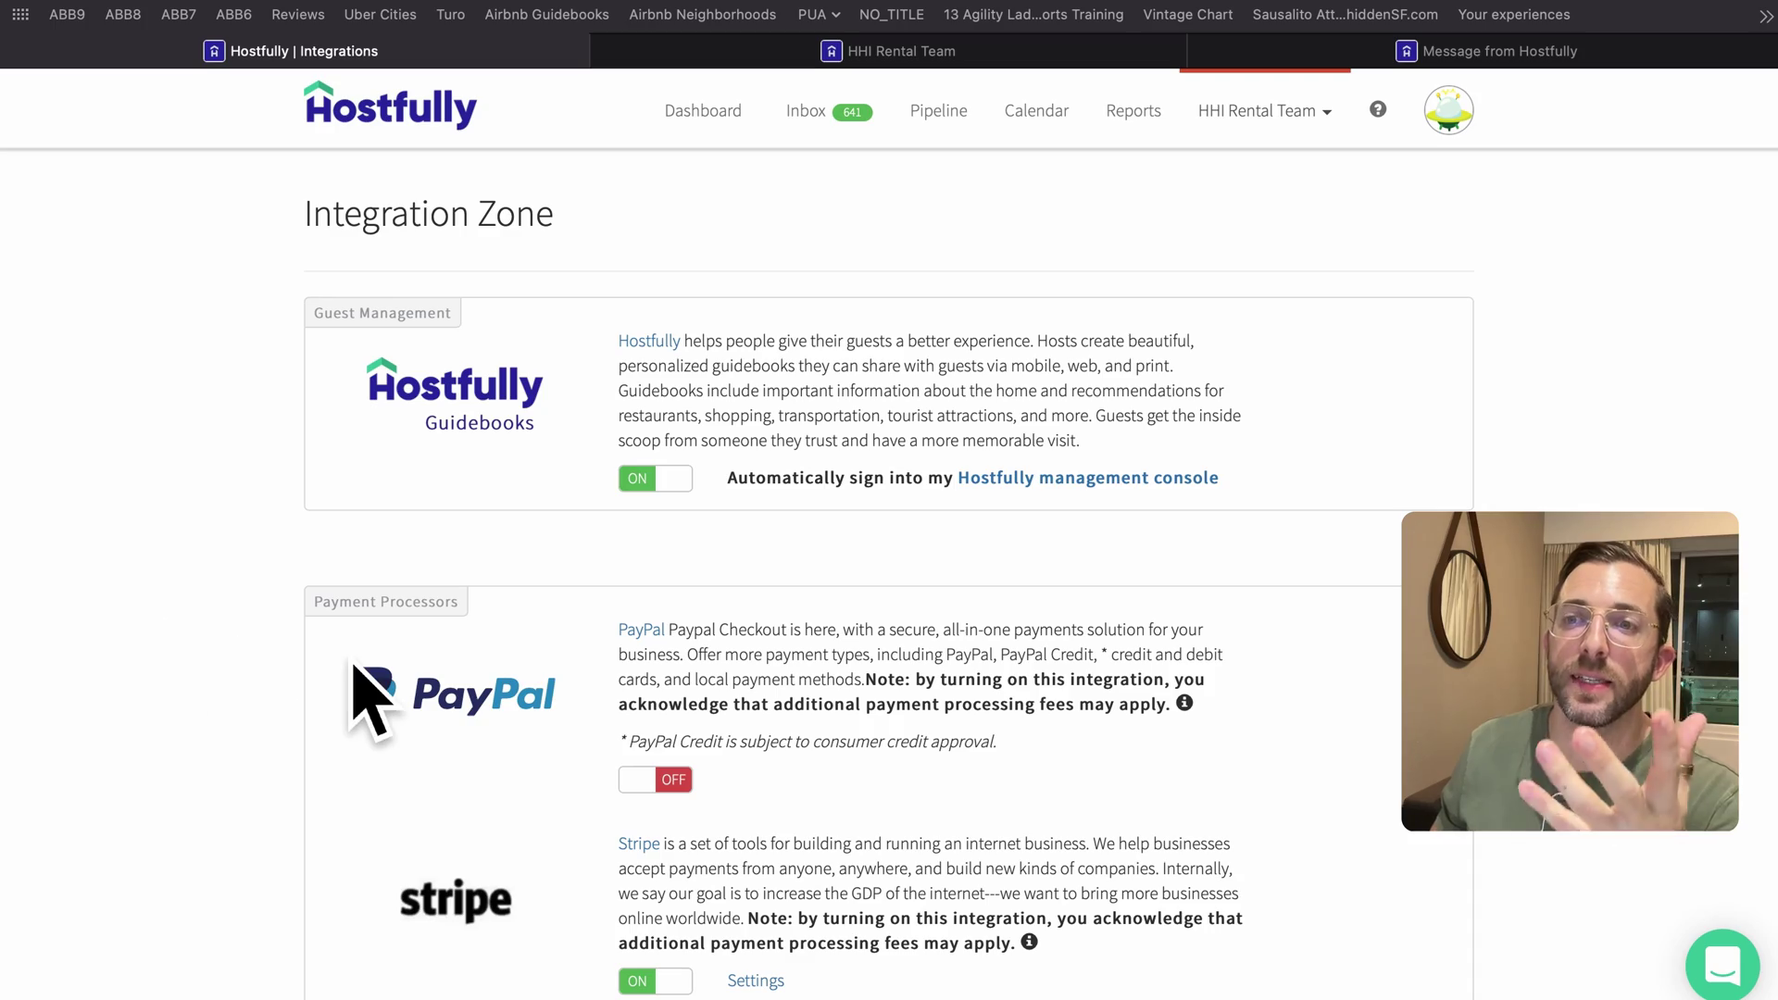
Step: Browse the Integrations list, with Stripe and PriceLabs on and PayPal off, then return to the top
{"action": "scroll", "coordinate": [323, 680], "scroll_direction": "down", "scroll_amount": 20}
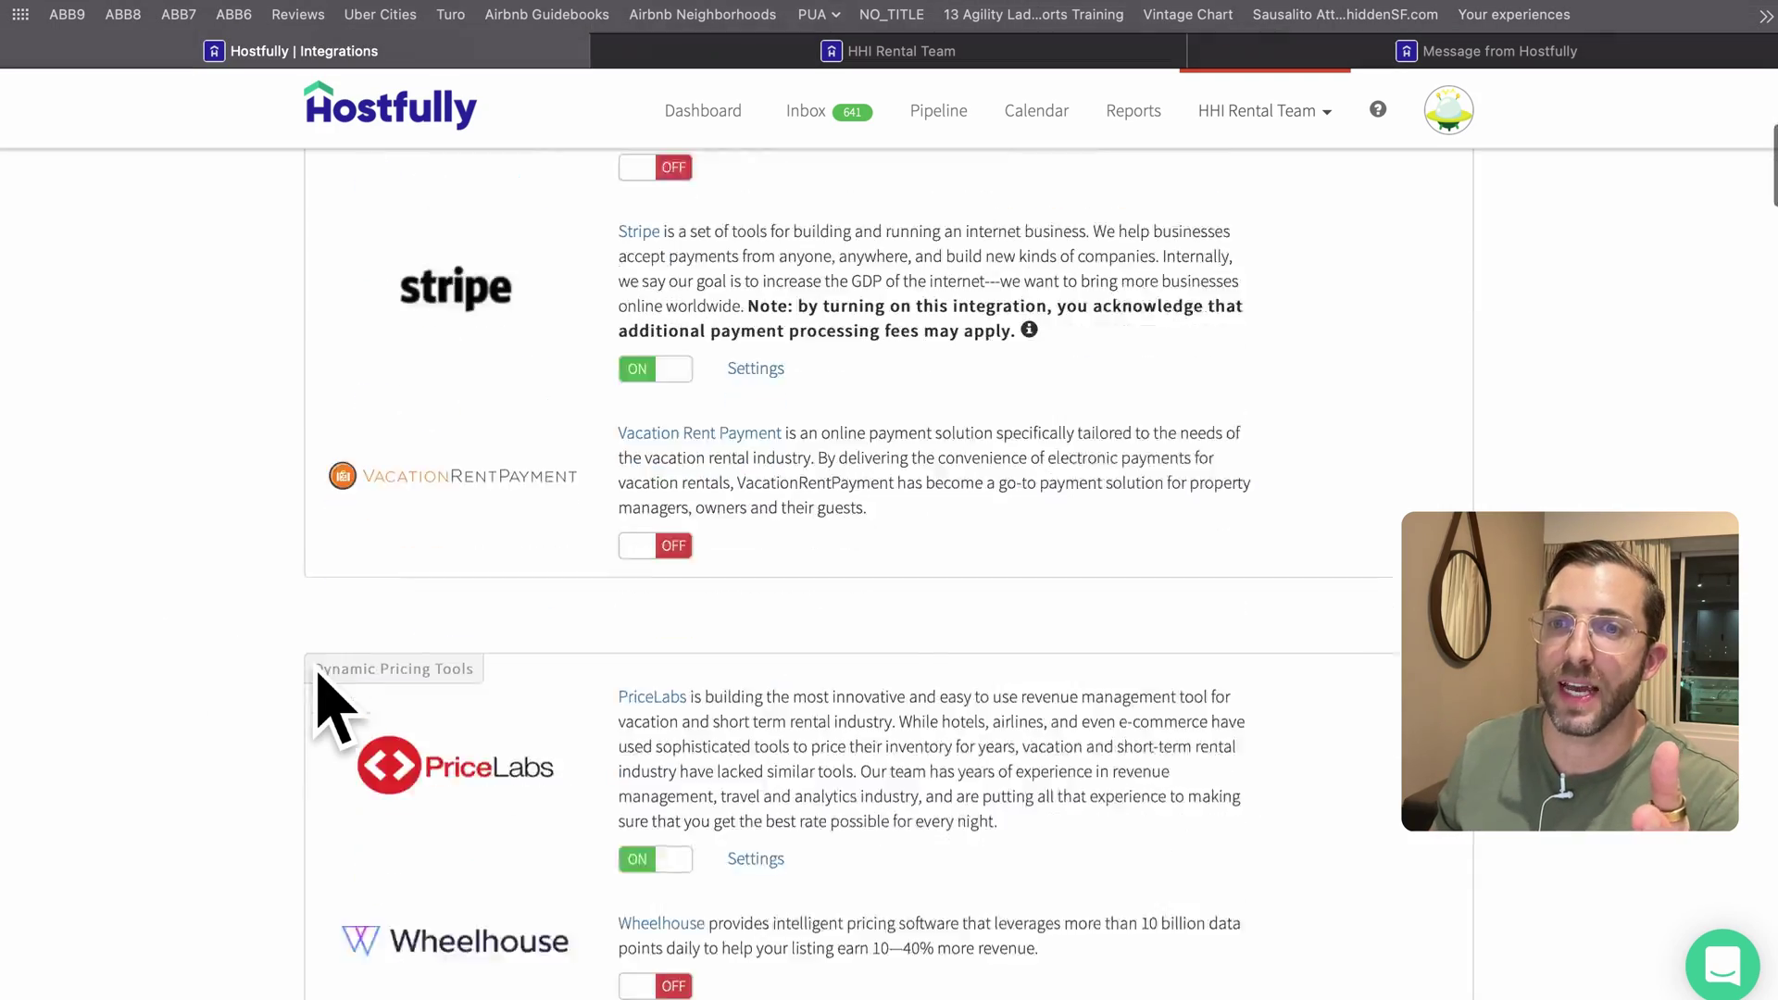
{"action": "scroll", "coordinate": [334, 709], "scroll_direction": "down", "scroll_amount": 20}
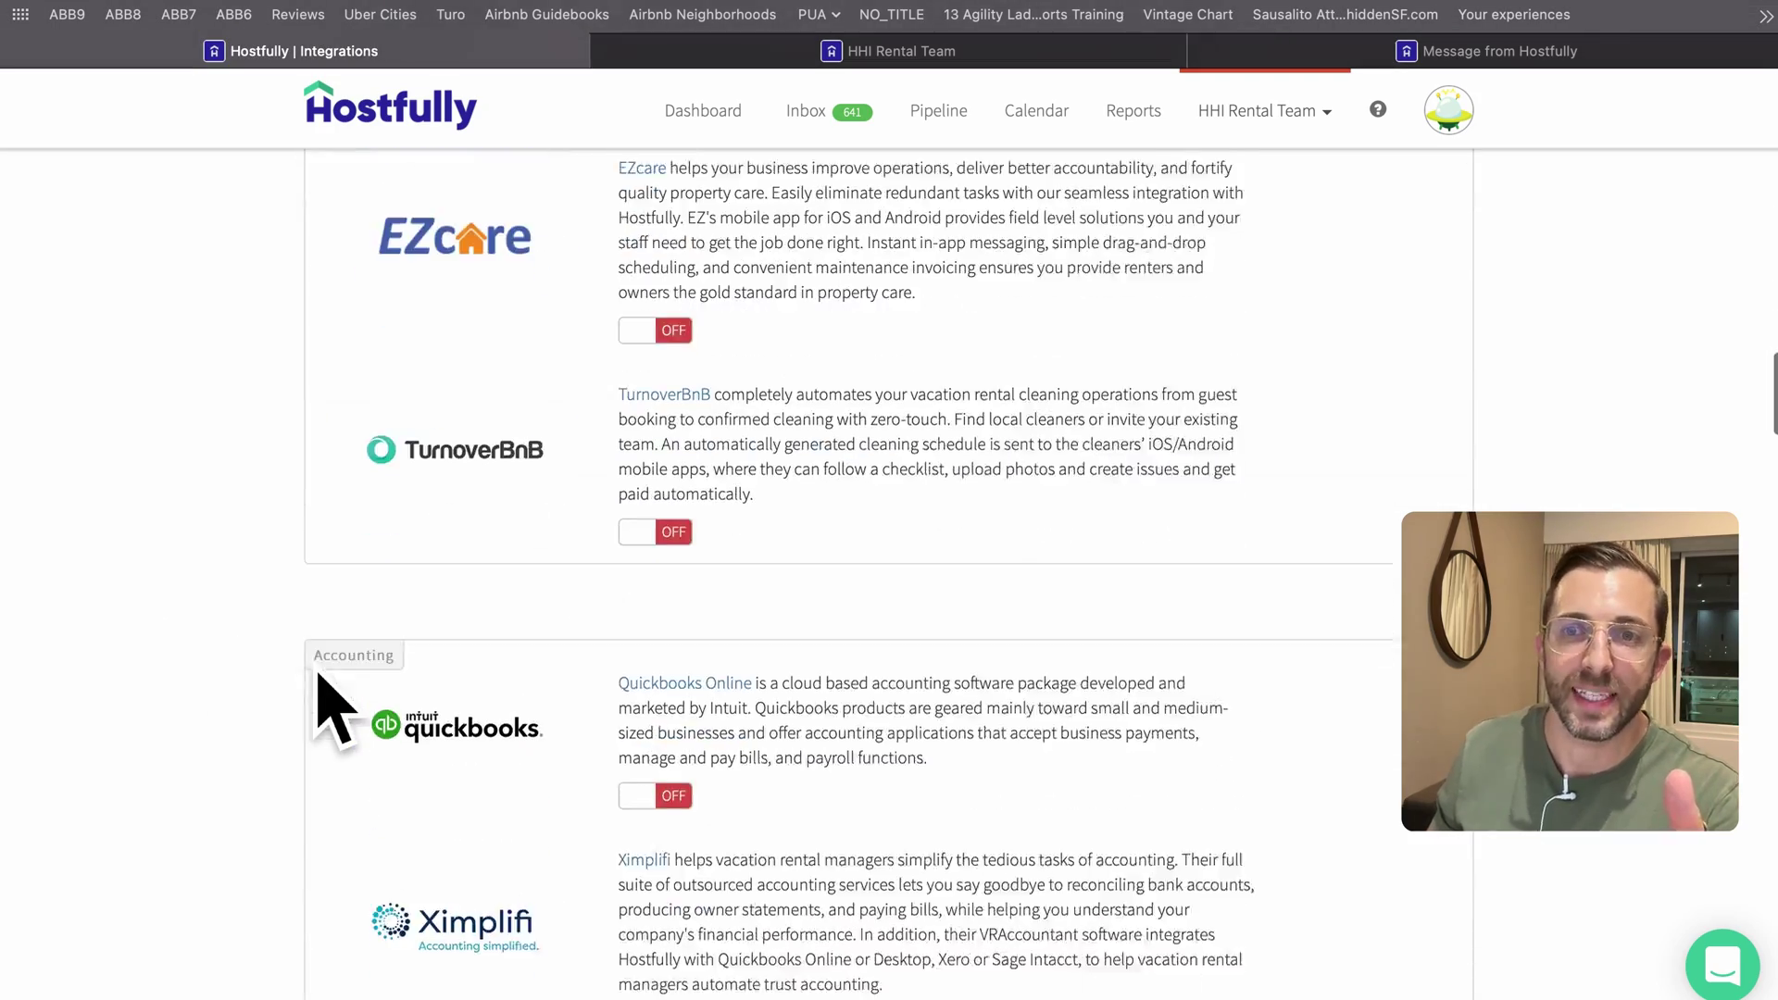
{"action": "scroll", "coordinate": [278, 829], "scroll_direction": "down", "scroll_amount": 20}
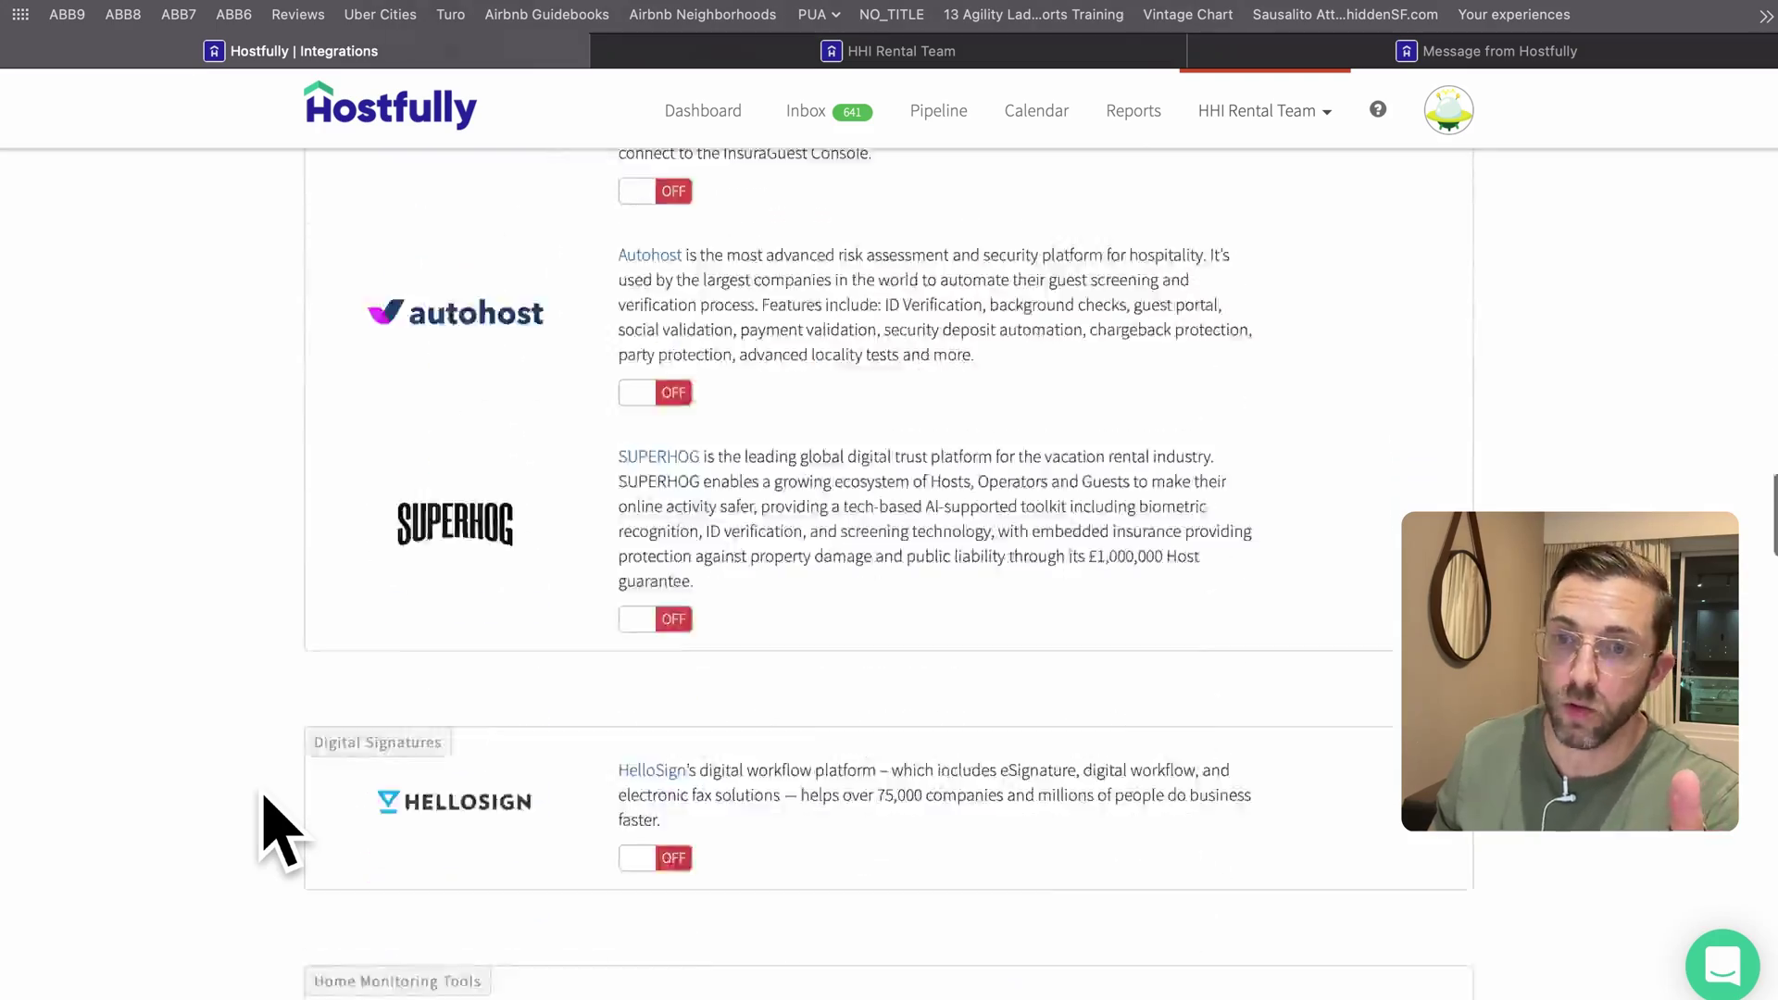
{"action": "scroll", "coordinate": [278, 829], "scroll_direction": "down", "scroll_amount": 20}
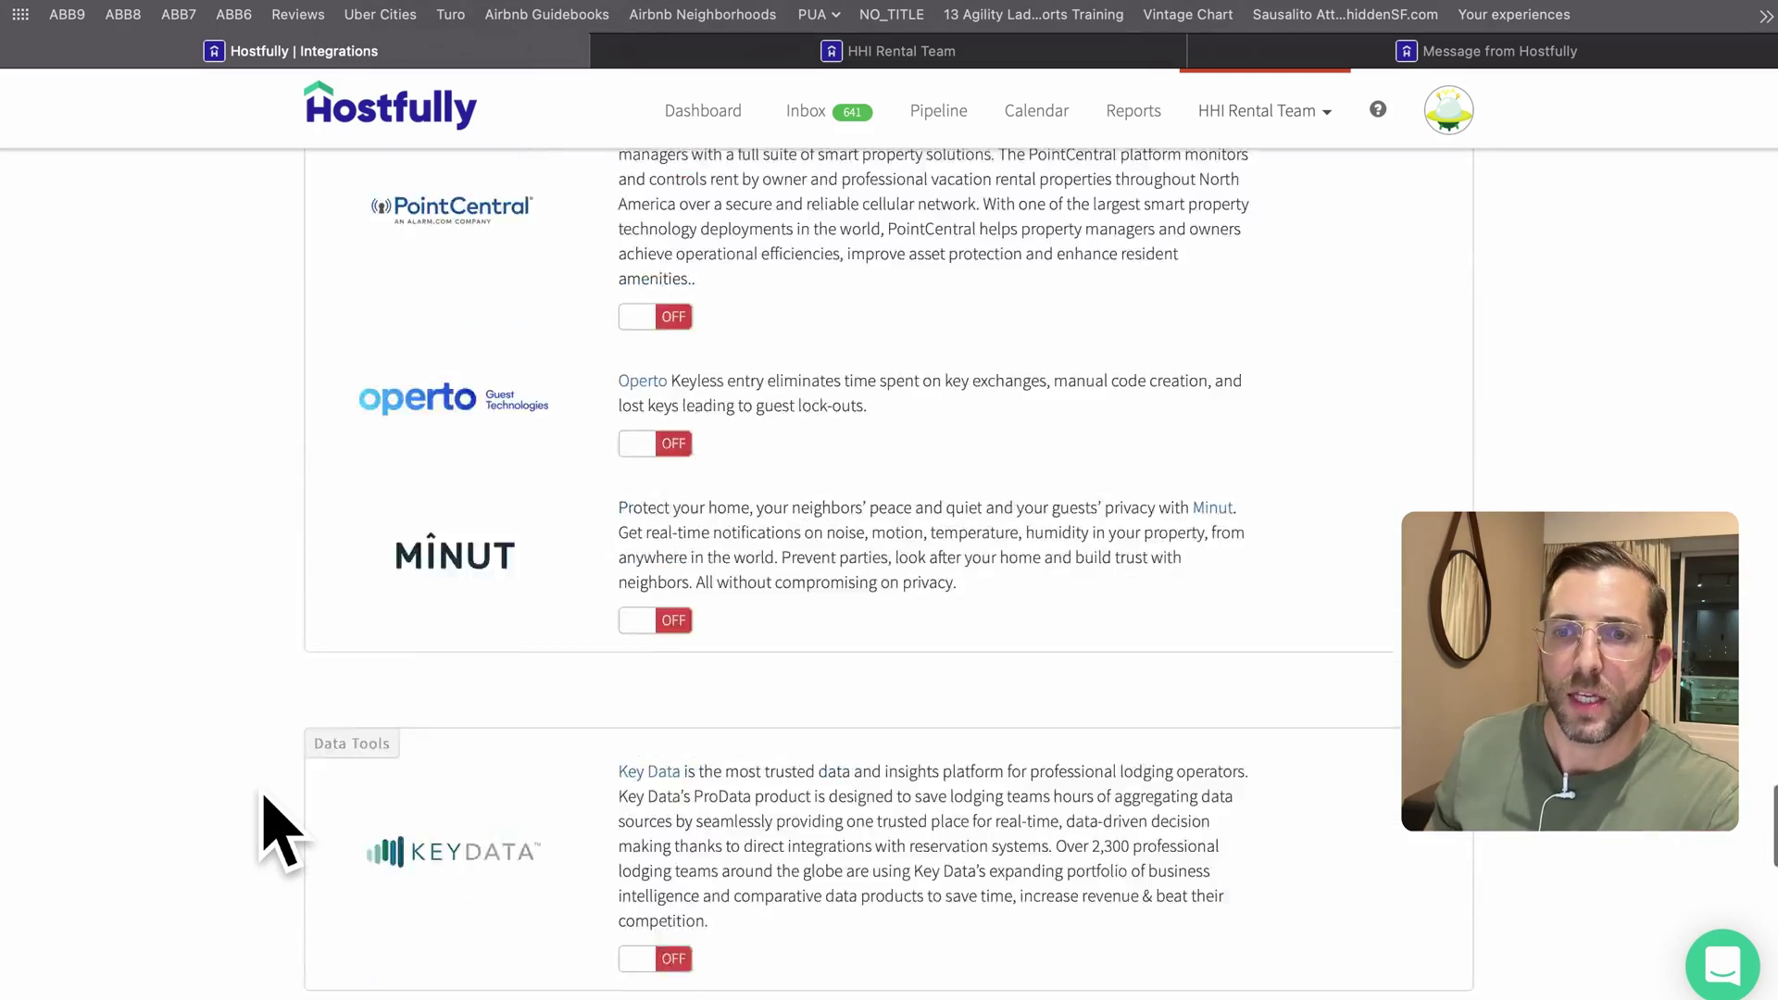
{"action": "scroll", "coordinate": [282, 519], "scroll_direction": "up", "scroll_amount": 3}
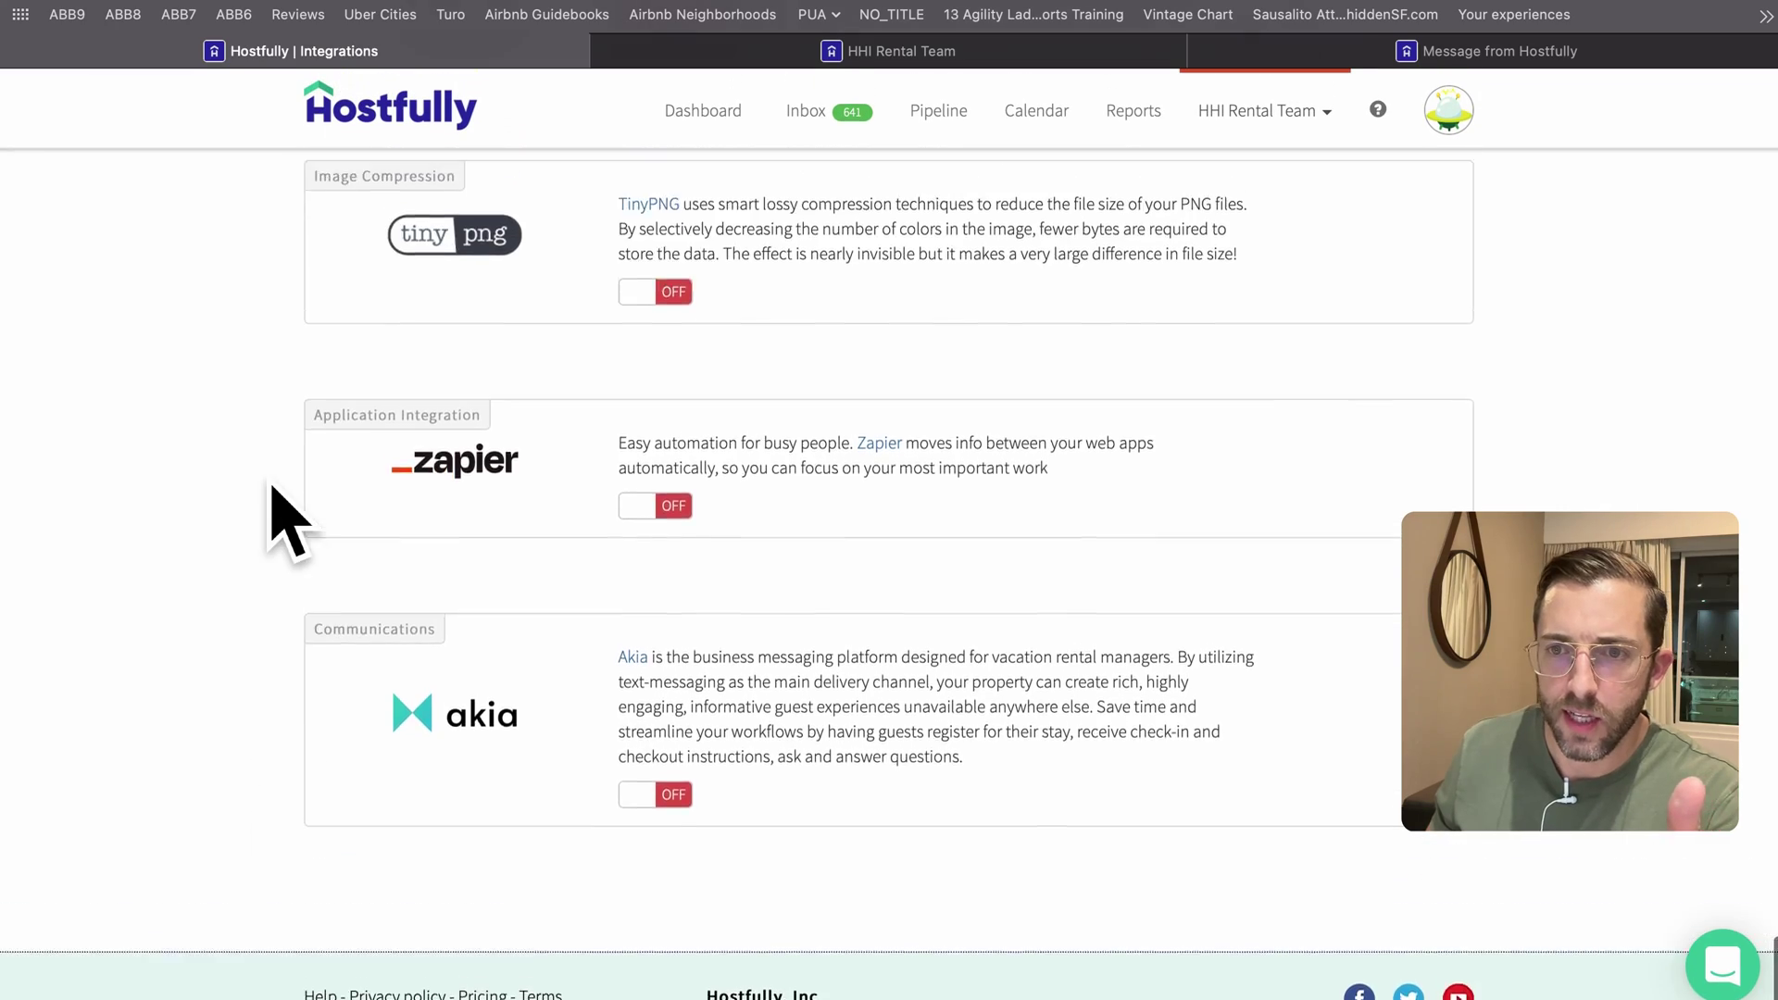
{"action": "scroll", "coordinate": [282, 518], "scroll_direction": "down", "scroll_amount": 2}
{"action": "scroll", "coordinate": [287, 520], "scroll_direction": "up", "scroll_amount": 4}
{"action": "scroll", "coordinate": [272, 486], "scroll_direction": "up", "scroll_amount": 7}
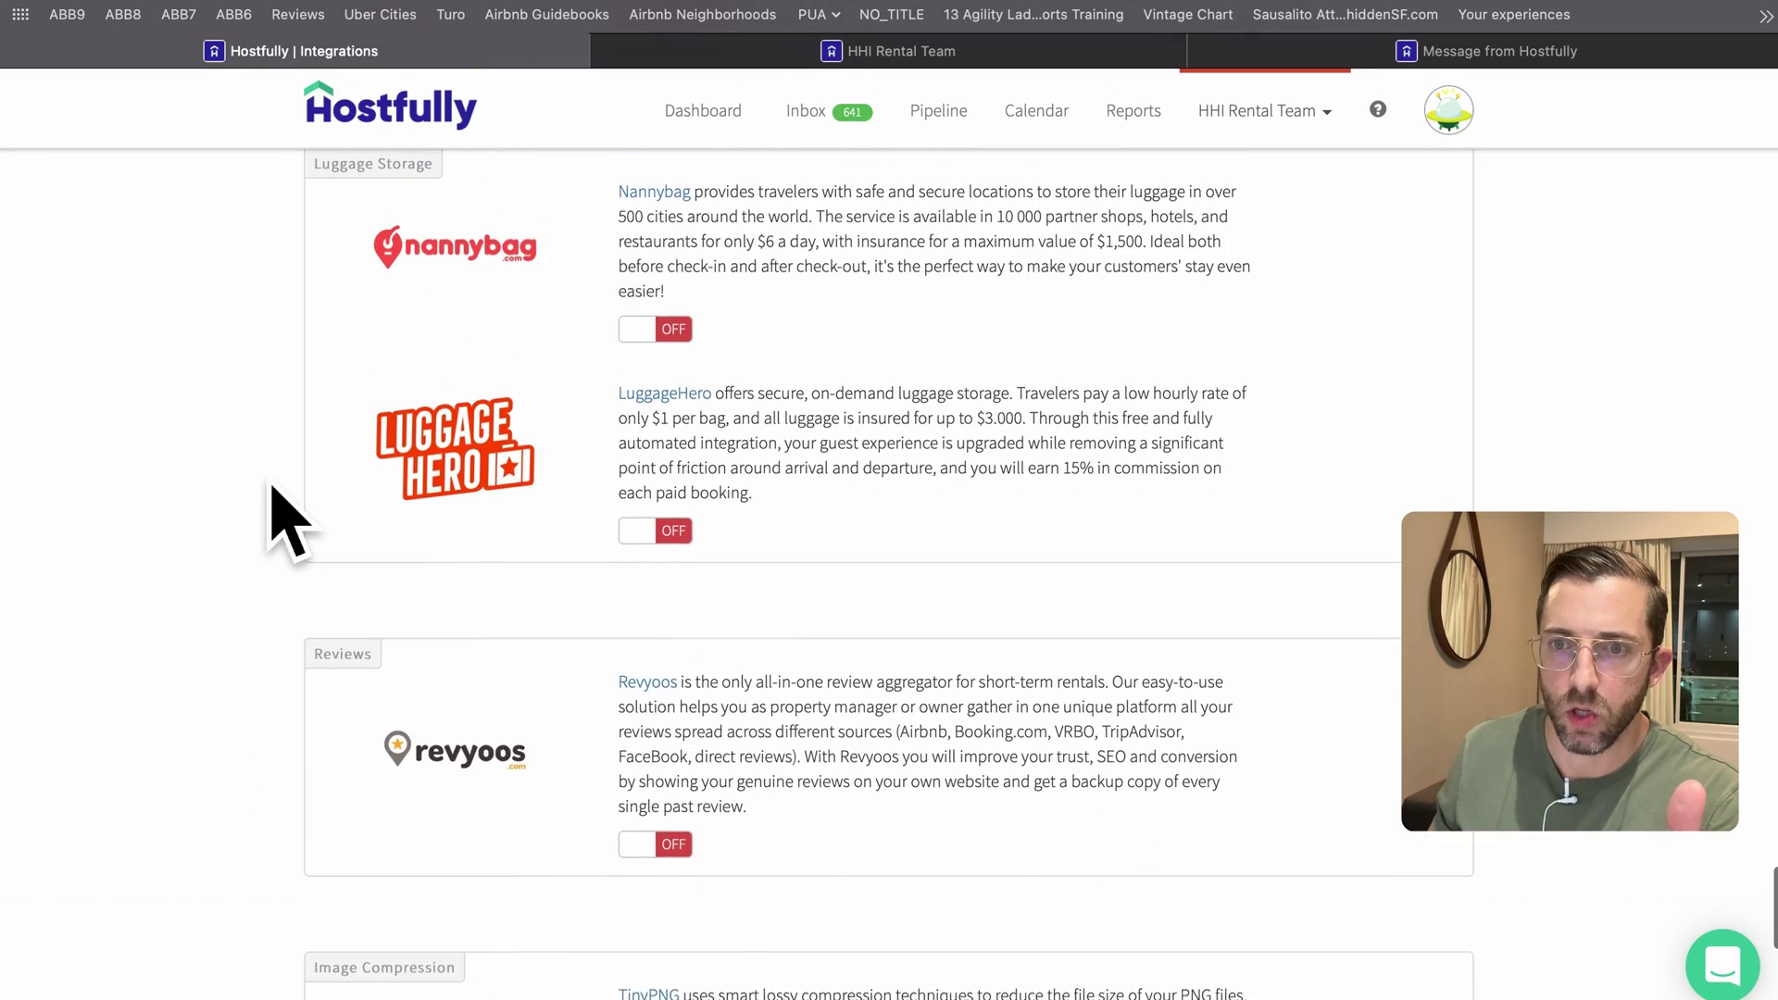
{"action": "scroll", "coordinate": [270, 484], "scroll_direction": "up", "scroll_amount": 3}
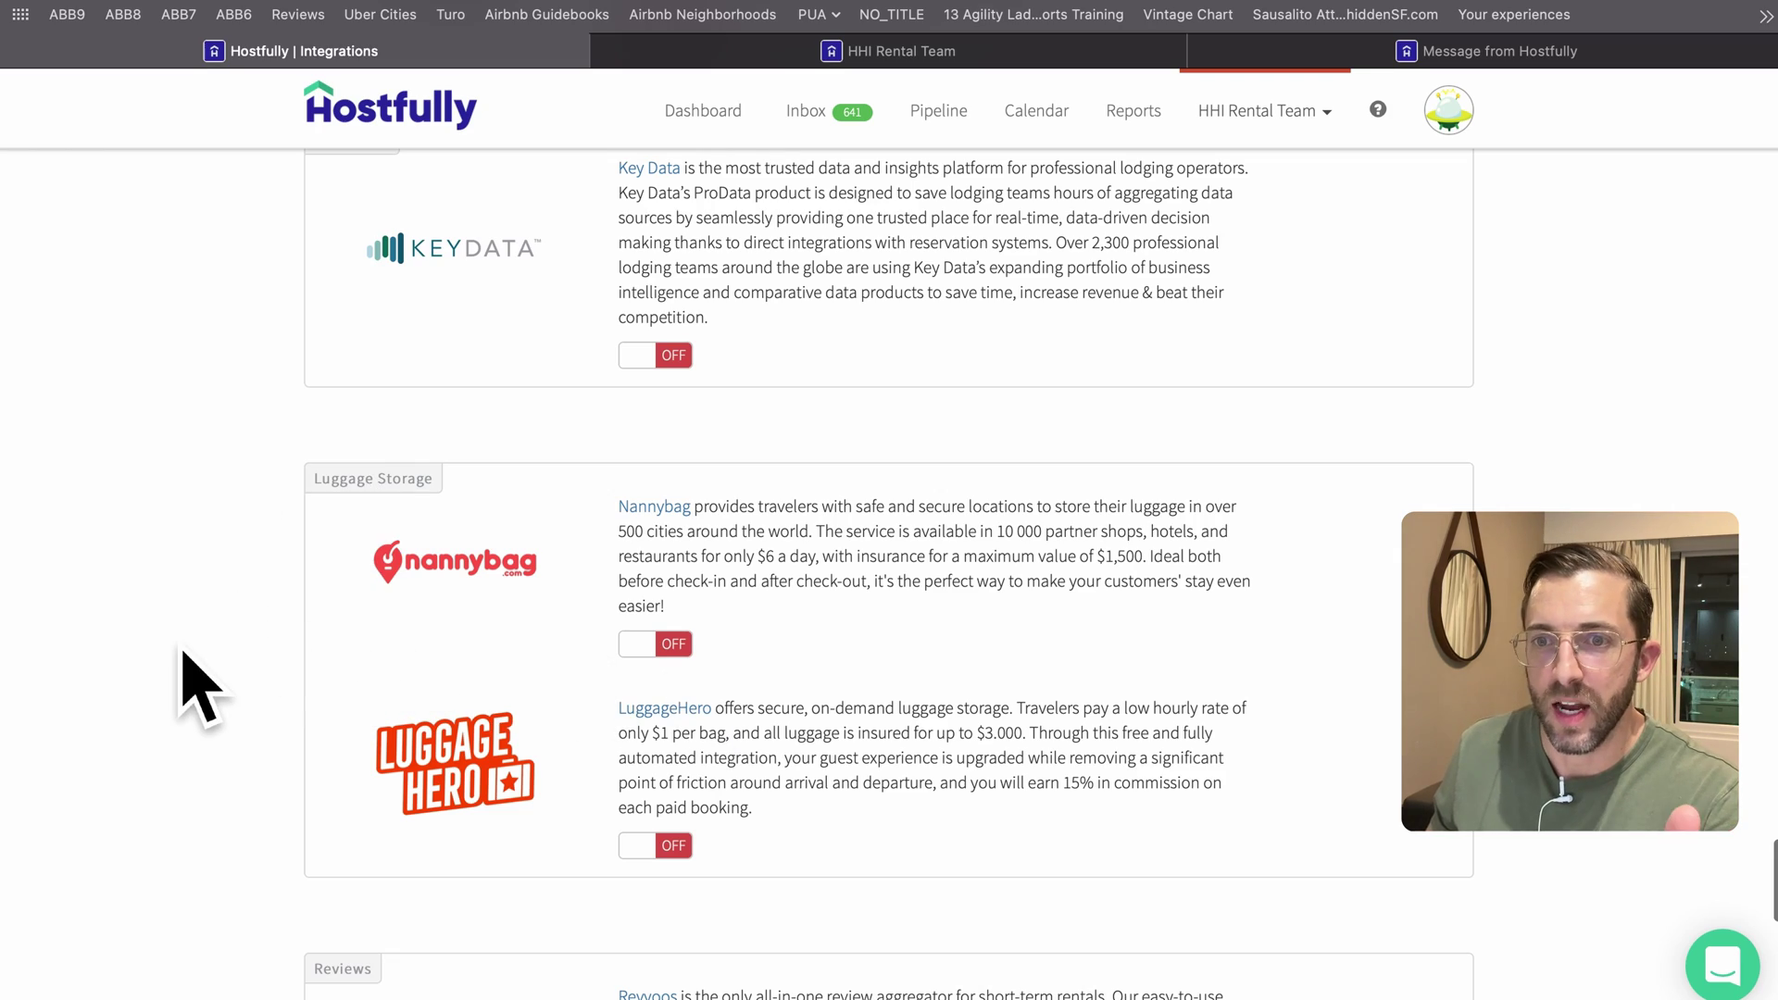
{"action": "scroll", "coordinate": [198, 687], "scroll_direction": "up", "scroll_amount": 8}
{"action": "scroll", "coordinate": [197, 687], "scroll_direction": "up", "scroll_amount": 8}
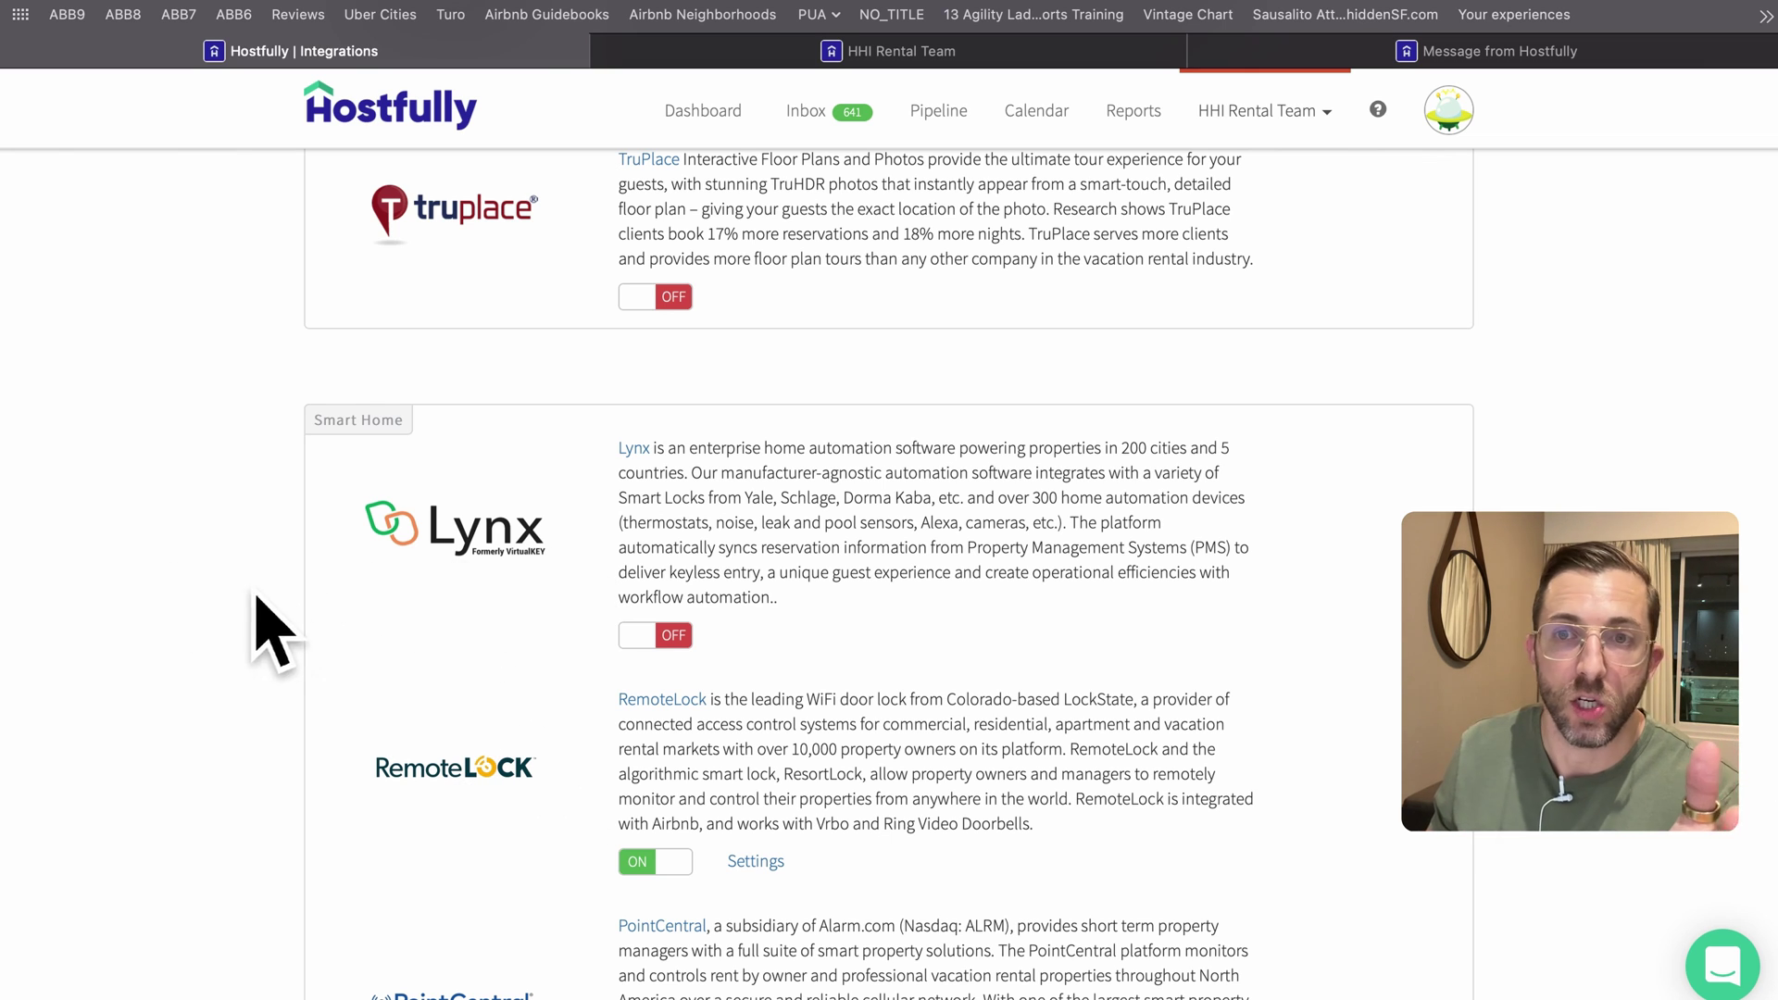
{"action": "scroll", "coordinate": [269, 630], "scroll_direction": "up", "scroll_amount": 6}
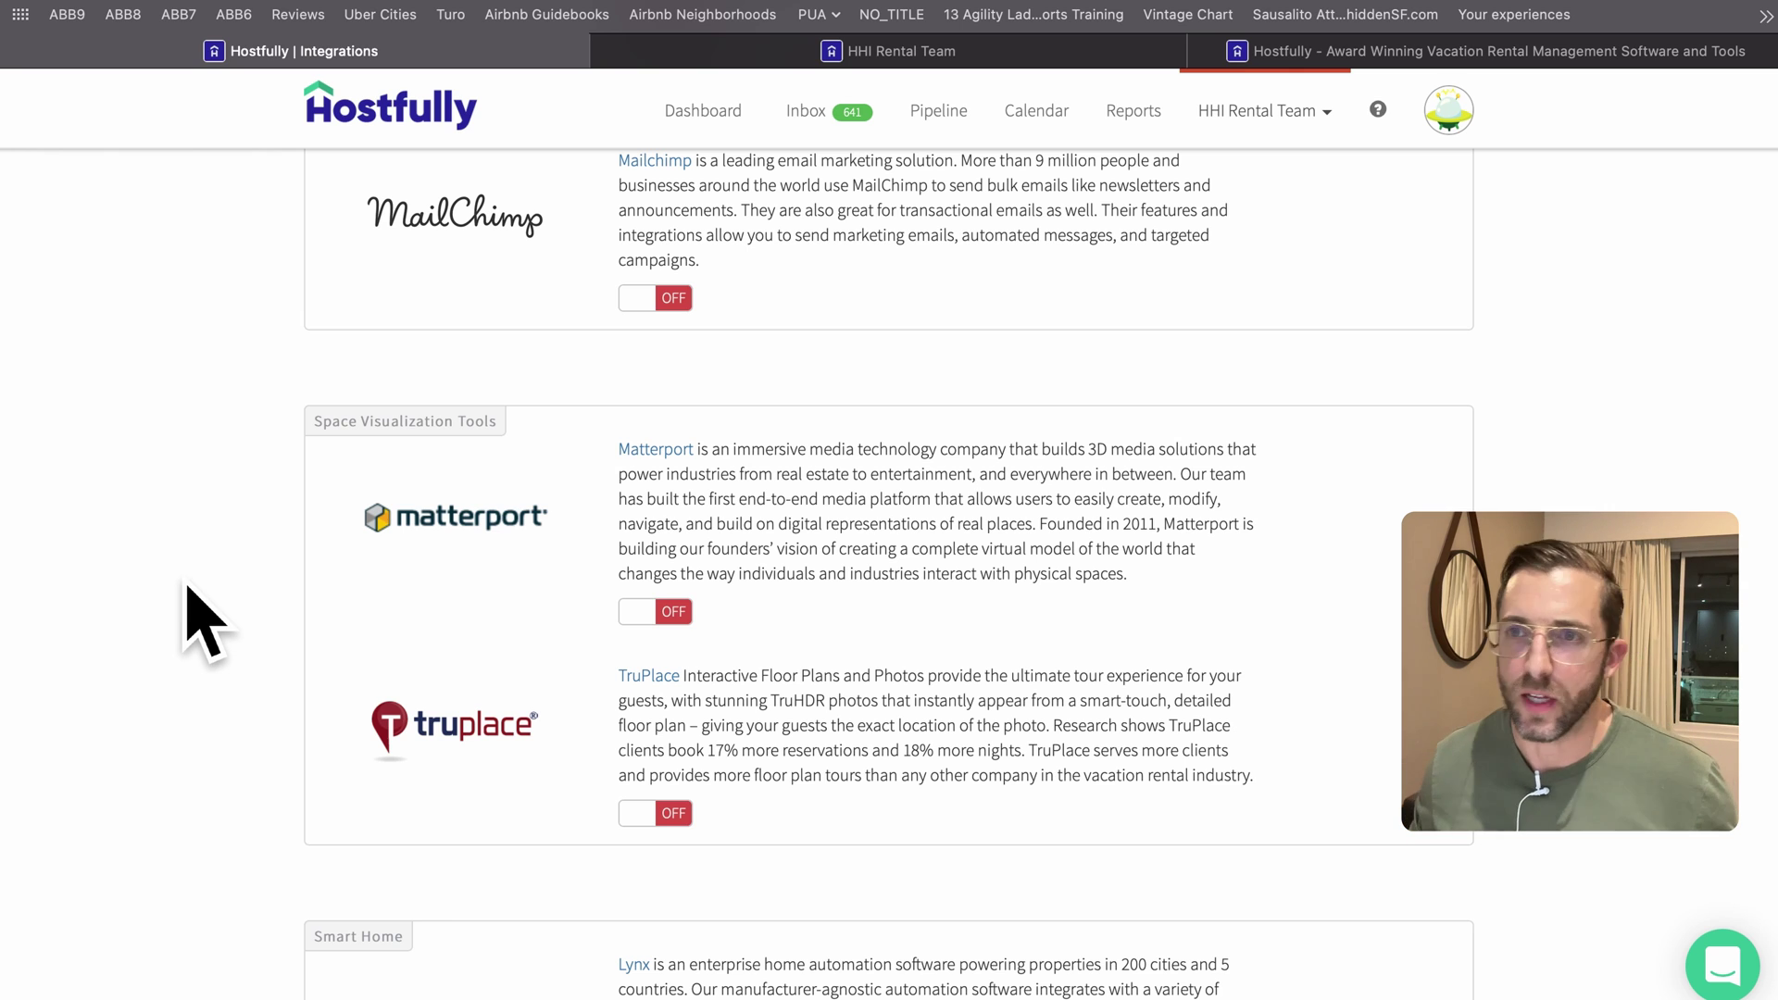
{"action": "scroll", "coordinate": [278, 587], "scroll_direction": "up", "scroll_amount": 2}
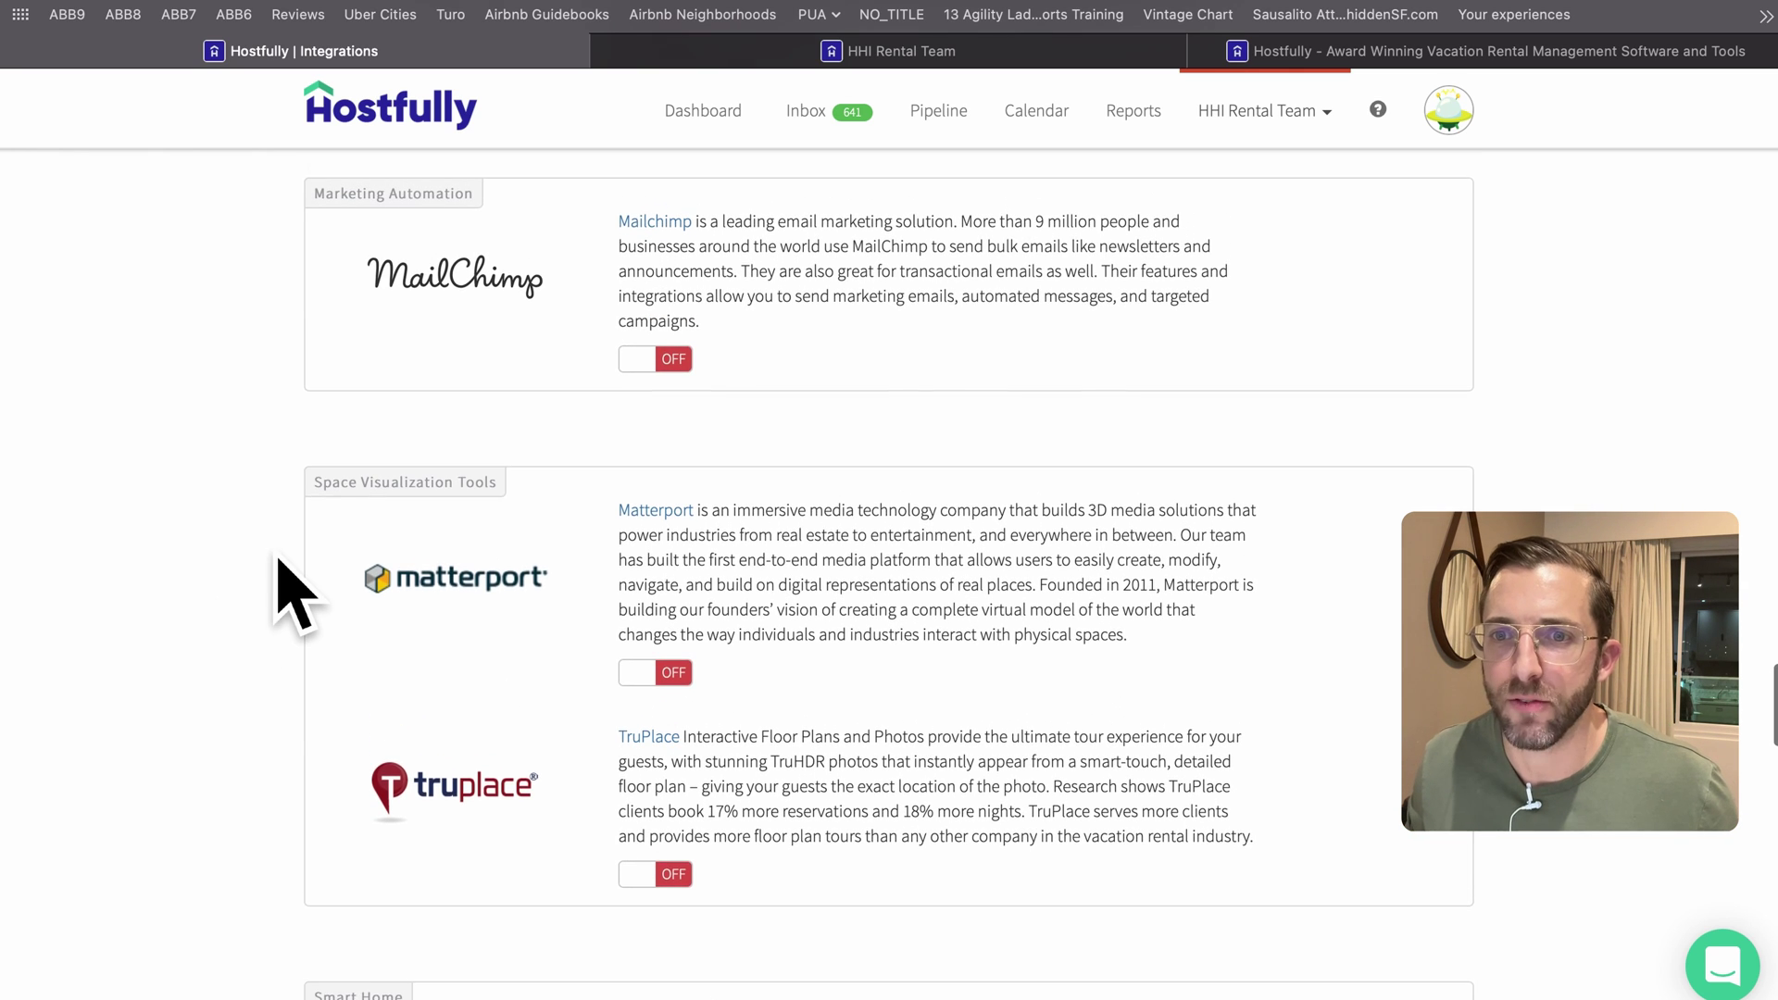
{"action": "scroll", "coordinate": [277, 518], "scroll_direction": "up", "scroll_amount": 6}
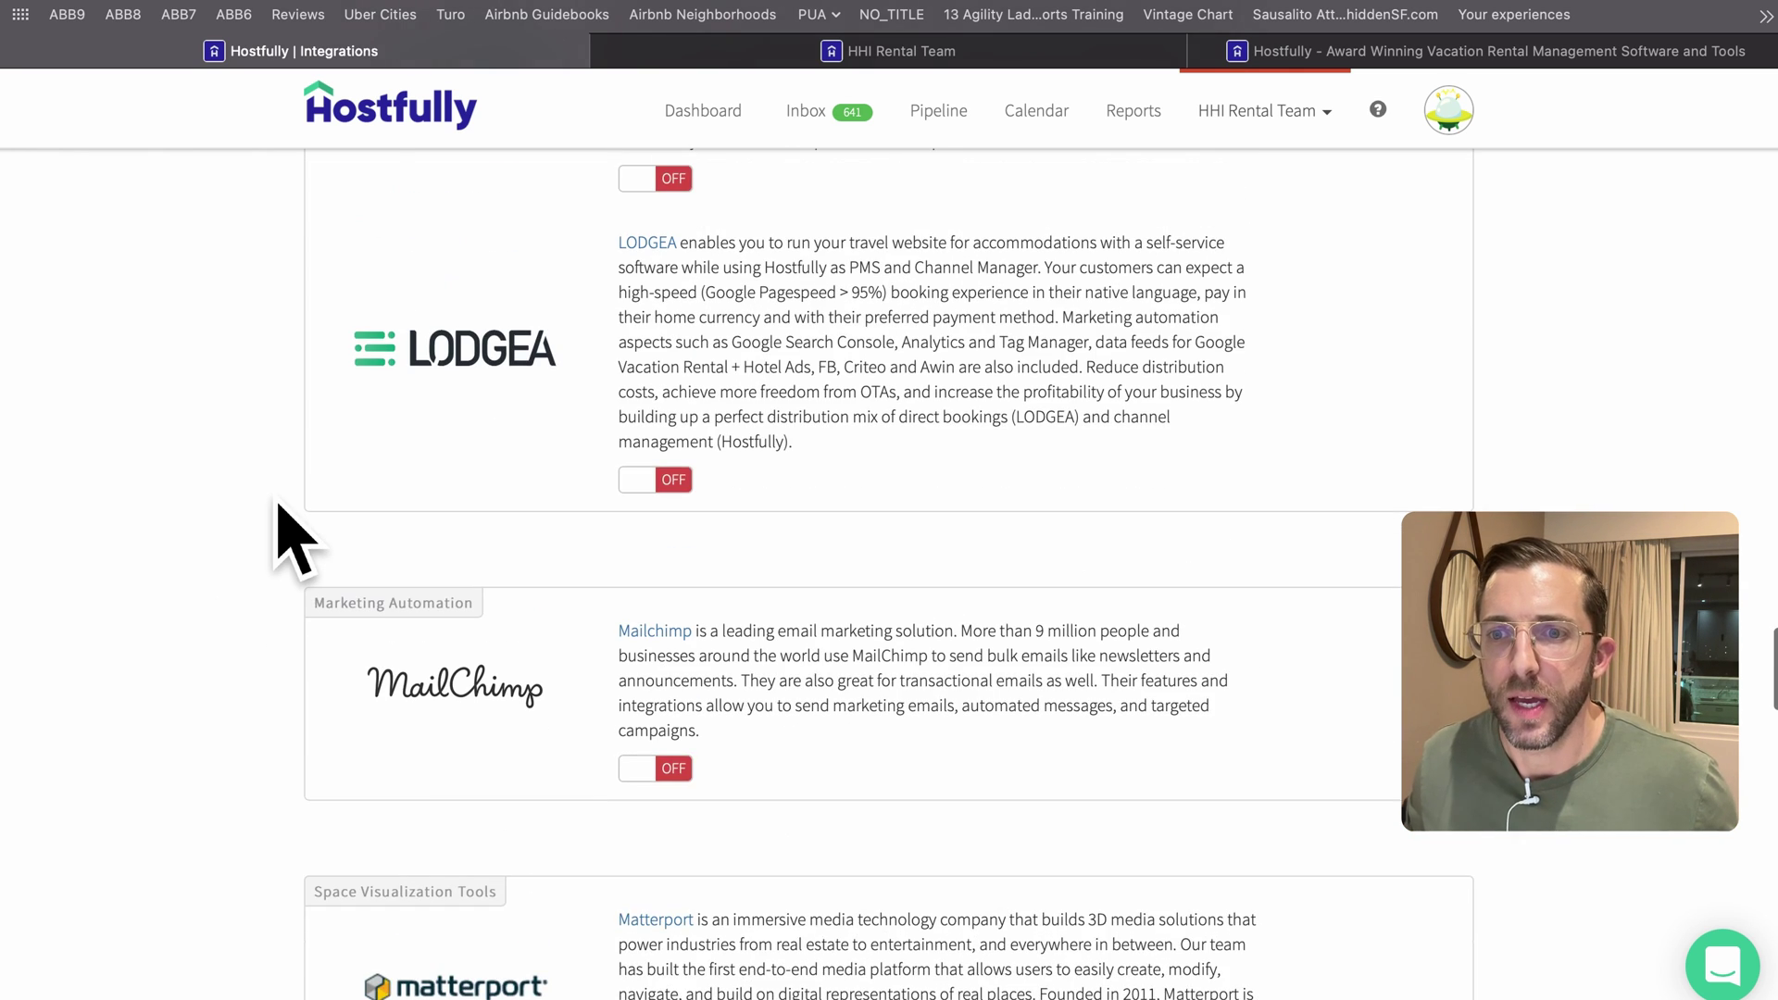
{"action": "scroll", "coordinate": [188, 651], "scroll_direction": "up", "scroll_amount": 3}
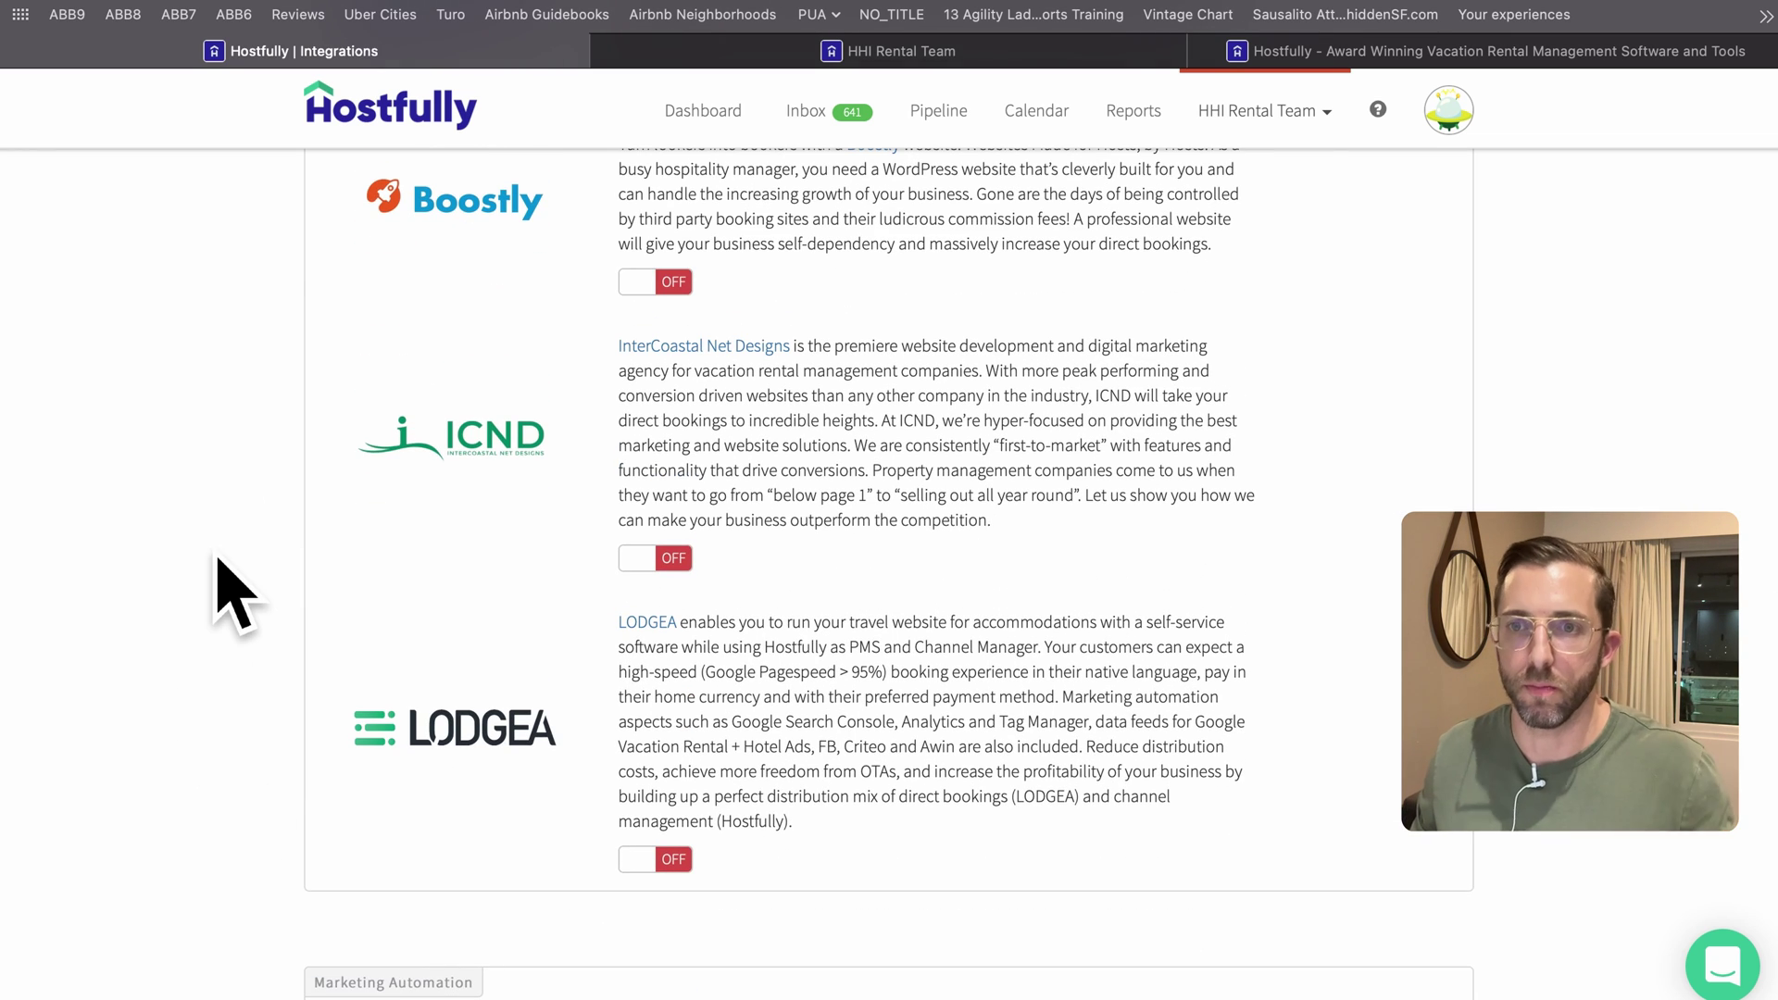
{"action": "scroll", "coordinate": [269, 268], "scroll_direction": "up", "scroll_amount": 15}
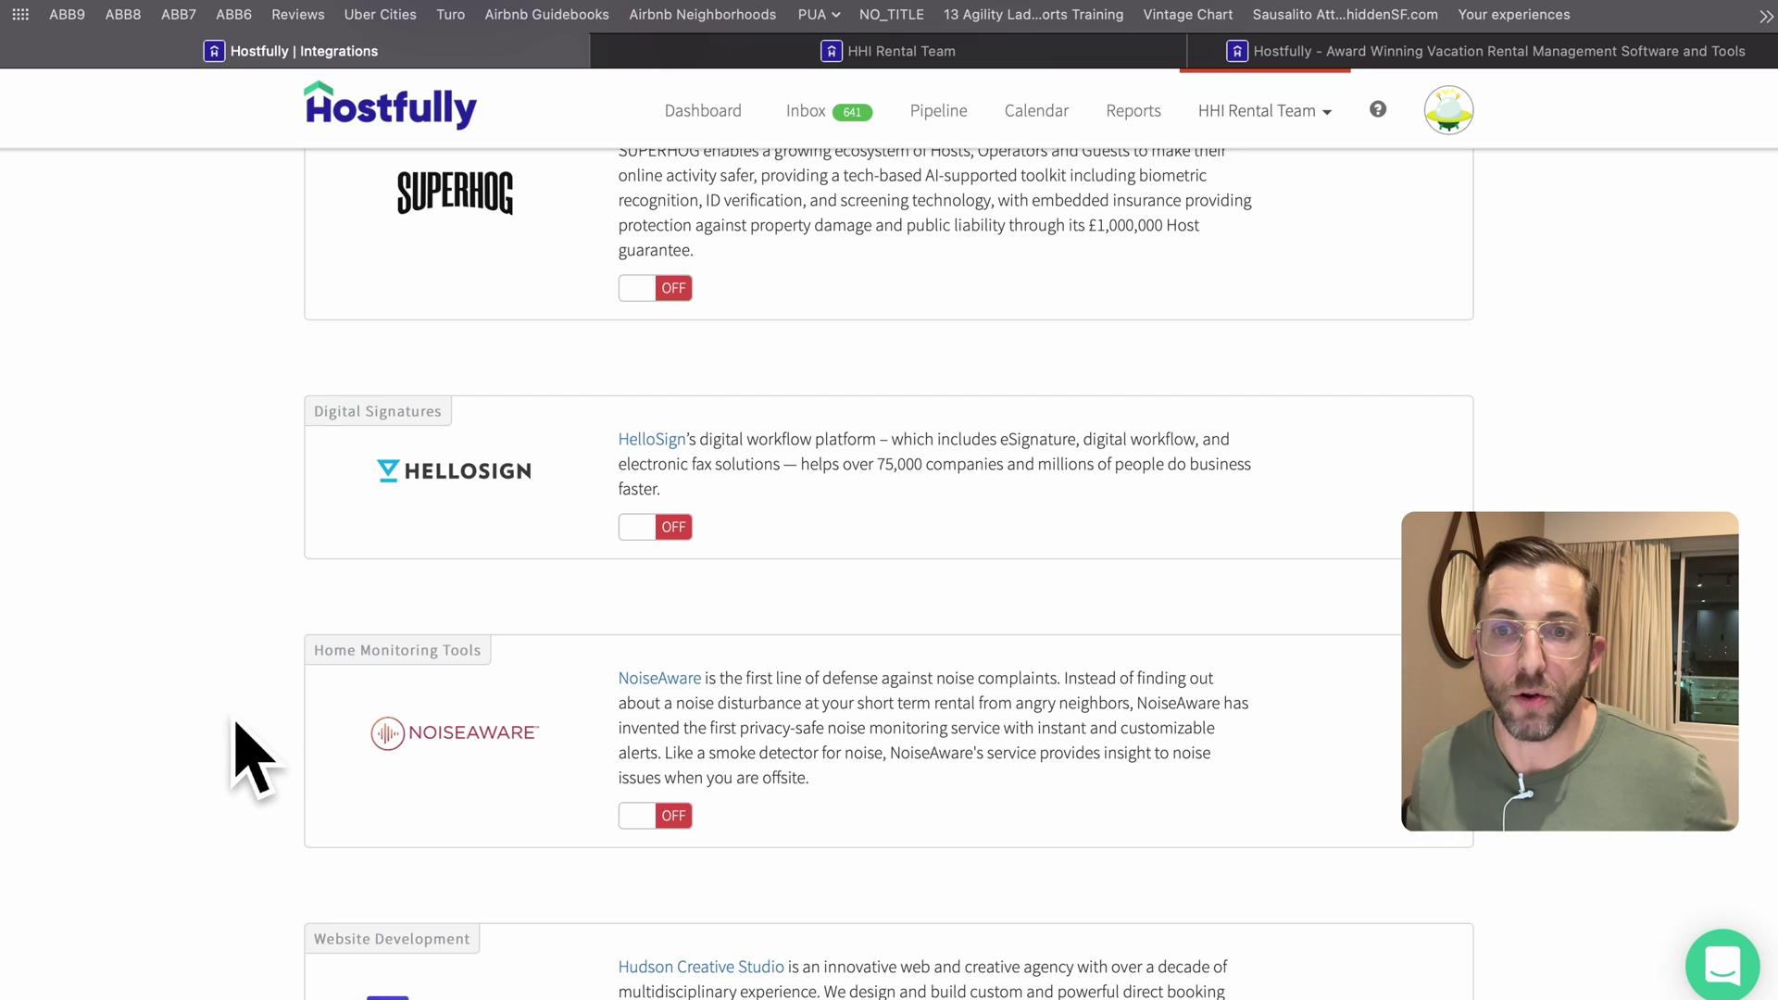
{"action": "scroll", "coordinate": [235, 724], "scroll_direction": "up", "scroll_amount": 3}
{"action": "scroll", "coordinate": [252, 686], "scroll_direction": "up", "scroll_amount": 7}
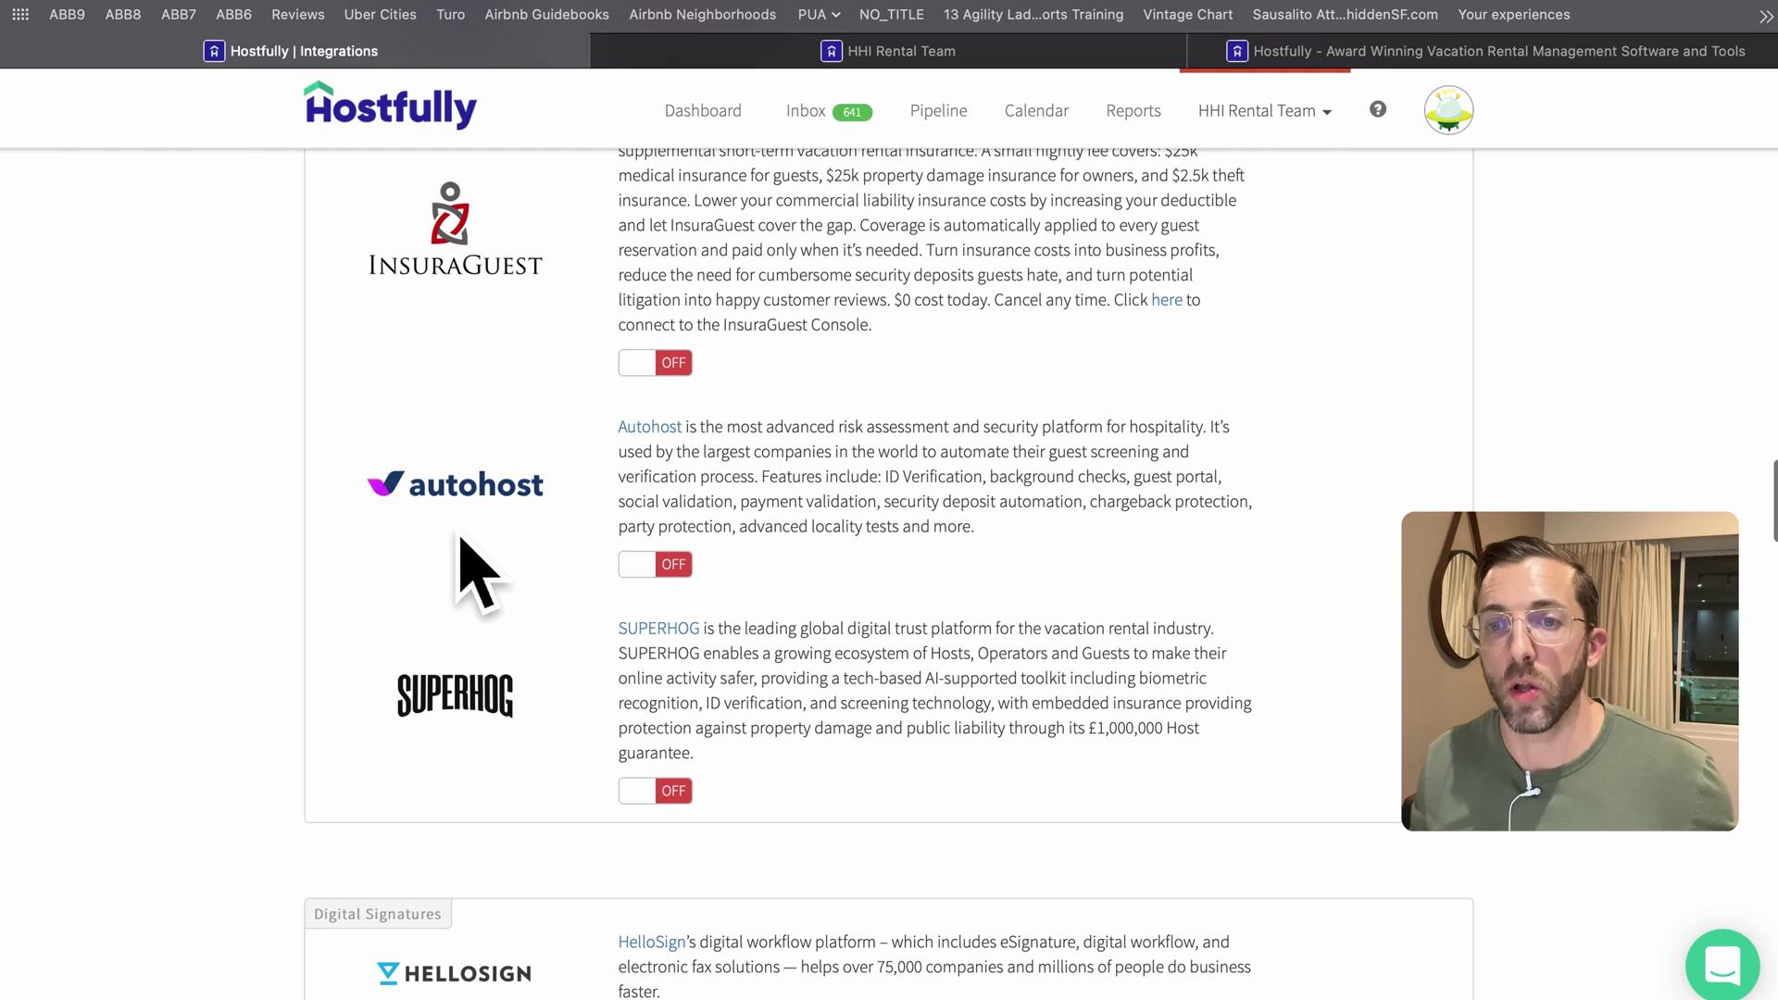
{"action": "scroll", "coordinate": [267, 537], "scroll_direction": "up", "scroll_amount": 20}
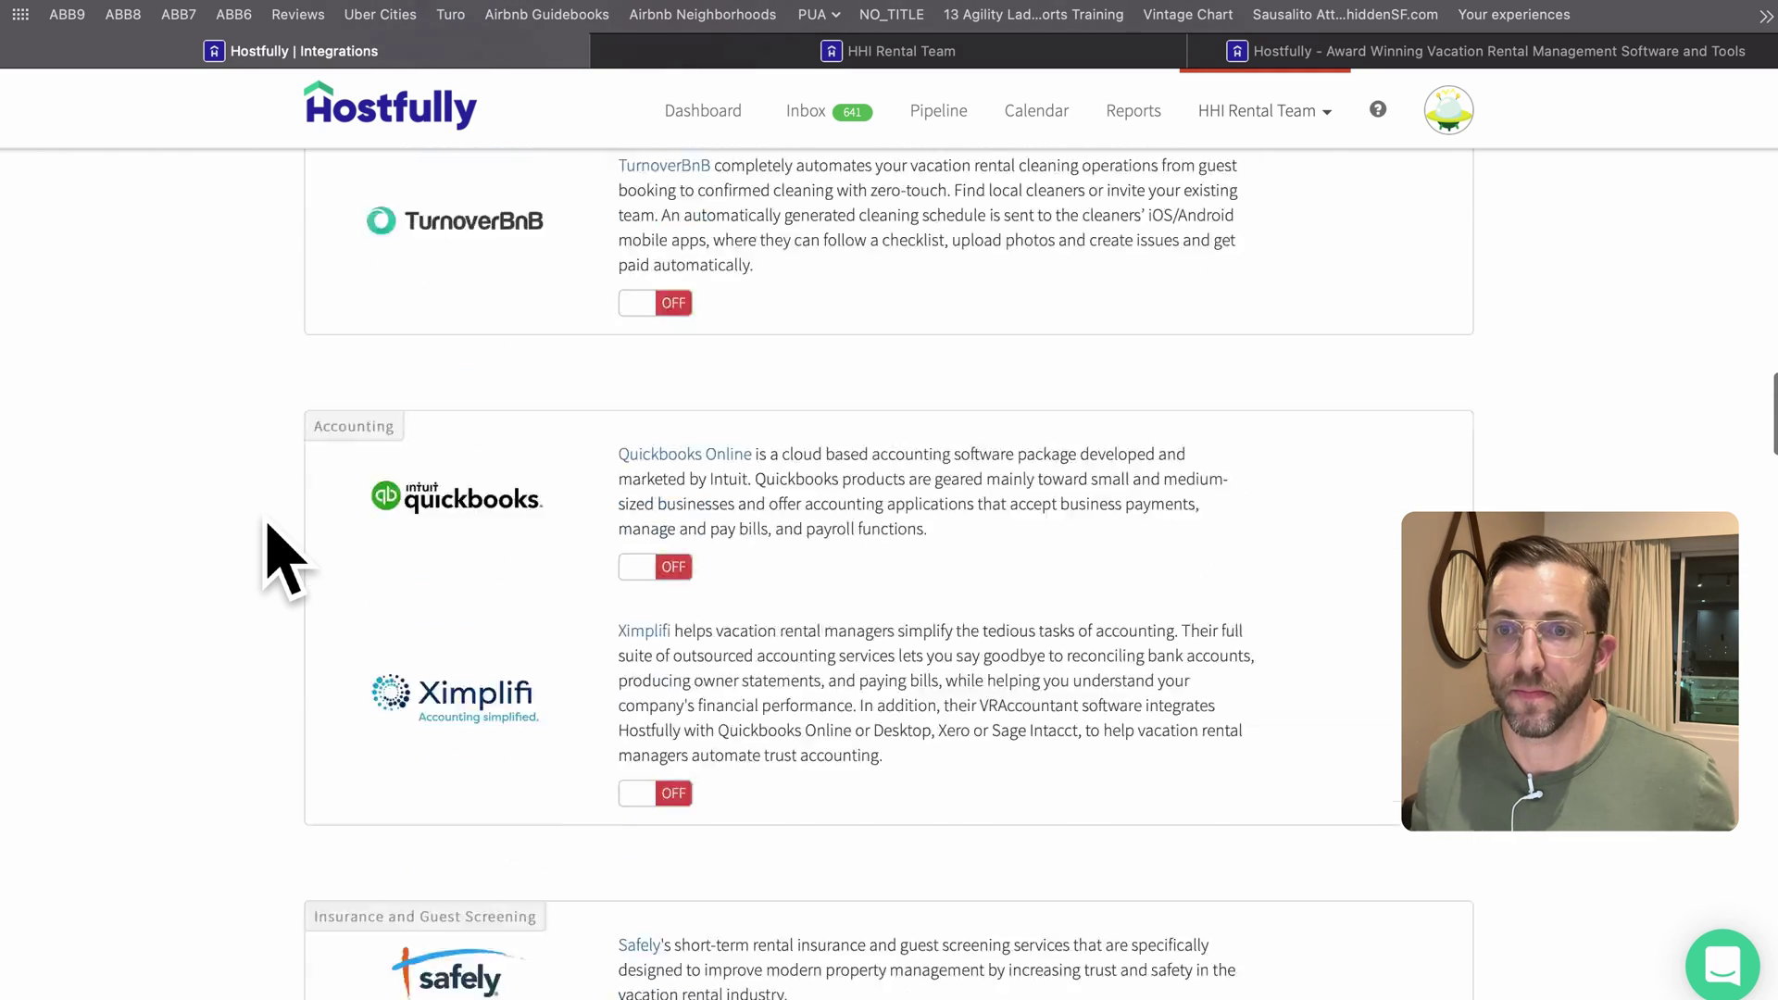
{"action": "scroll", "coordinate": [269, 537], "scroll_direction": "up", "scroll_amount": 1}
{"action": "scroll", "coordinate": [384, 648], "scroll_direction": "up", "scroll_amount": 7}
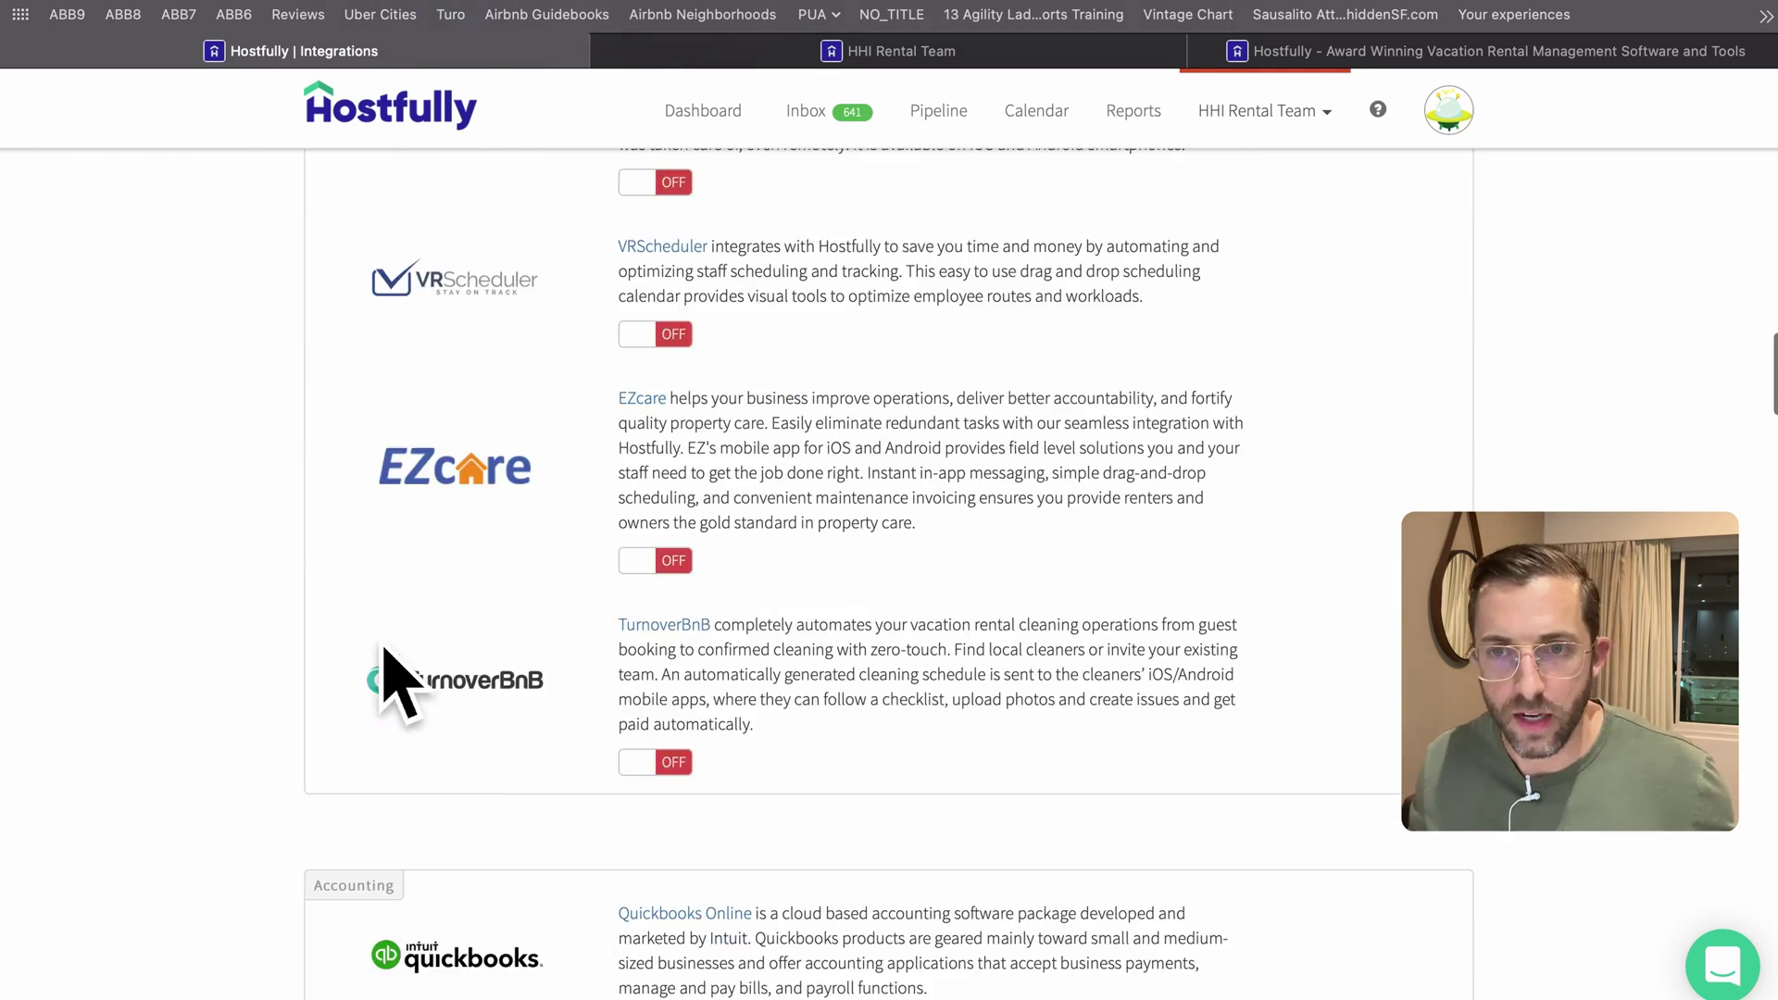
{"action": "scroll", "coordinate": [419, 676], "scroll_direction": "up", "scroll_amount": 20}
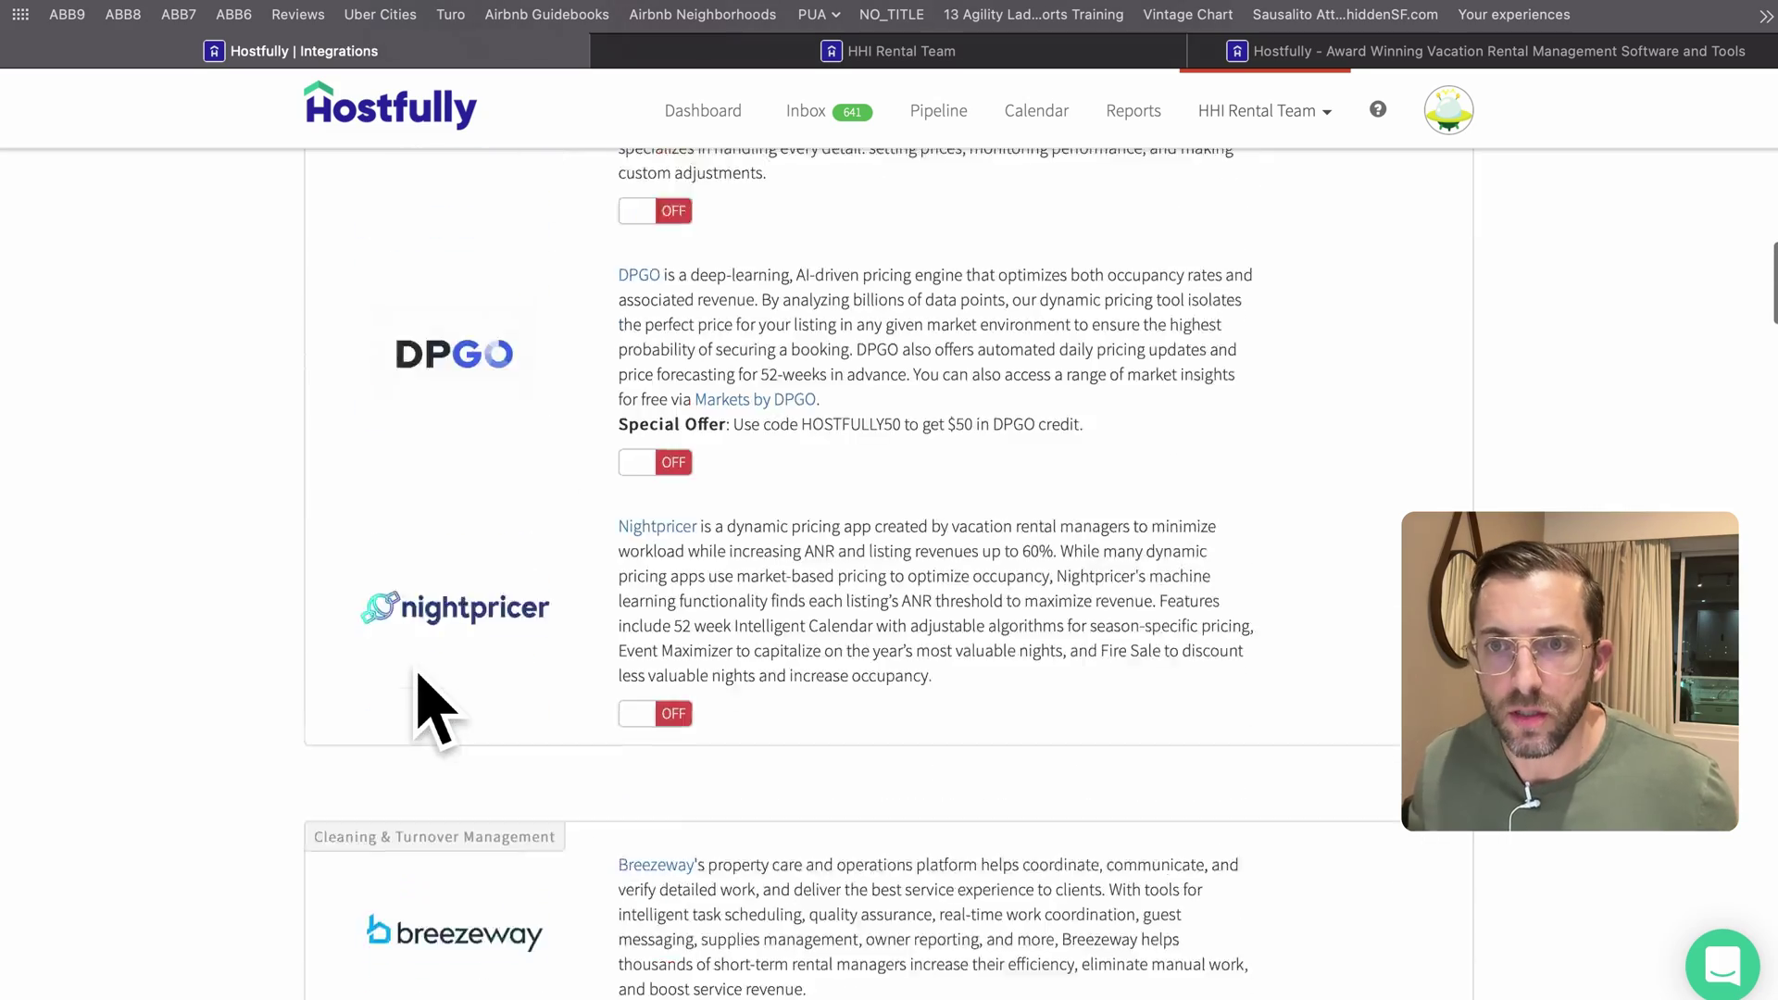
{"action": "scroll", "coordinate": [418, 676], "scroll_direction": "up", "scroll_amount": 20}
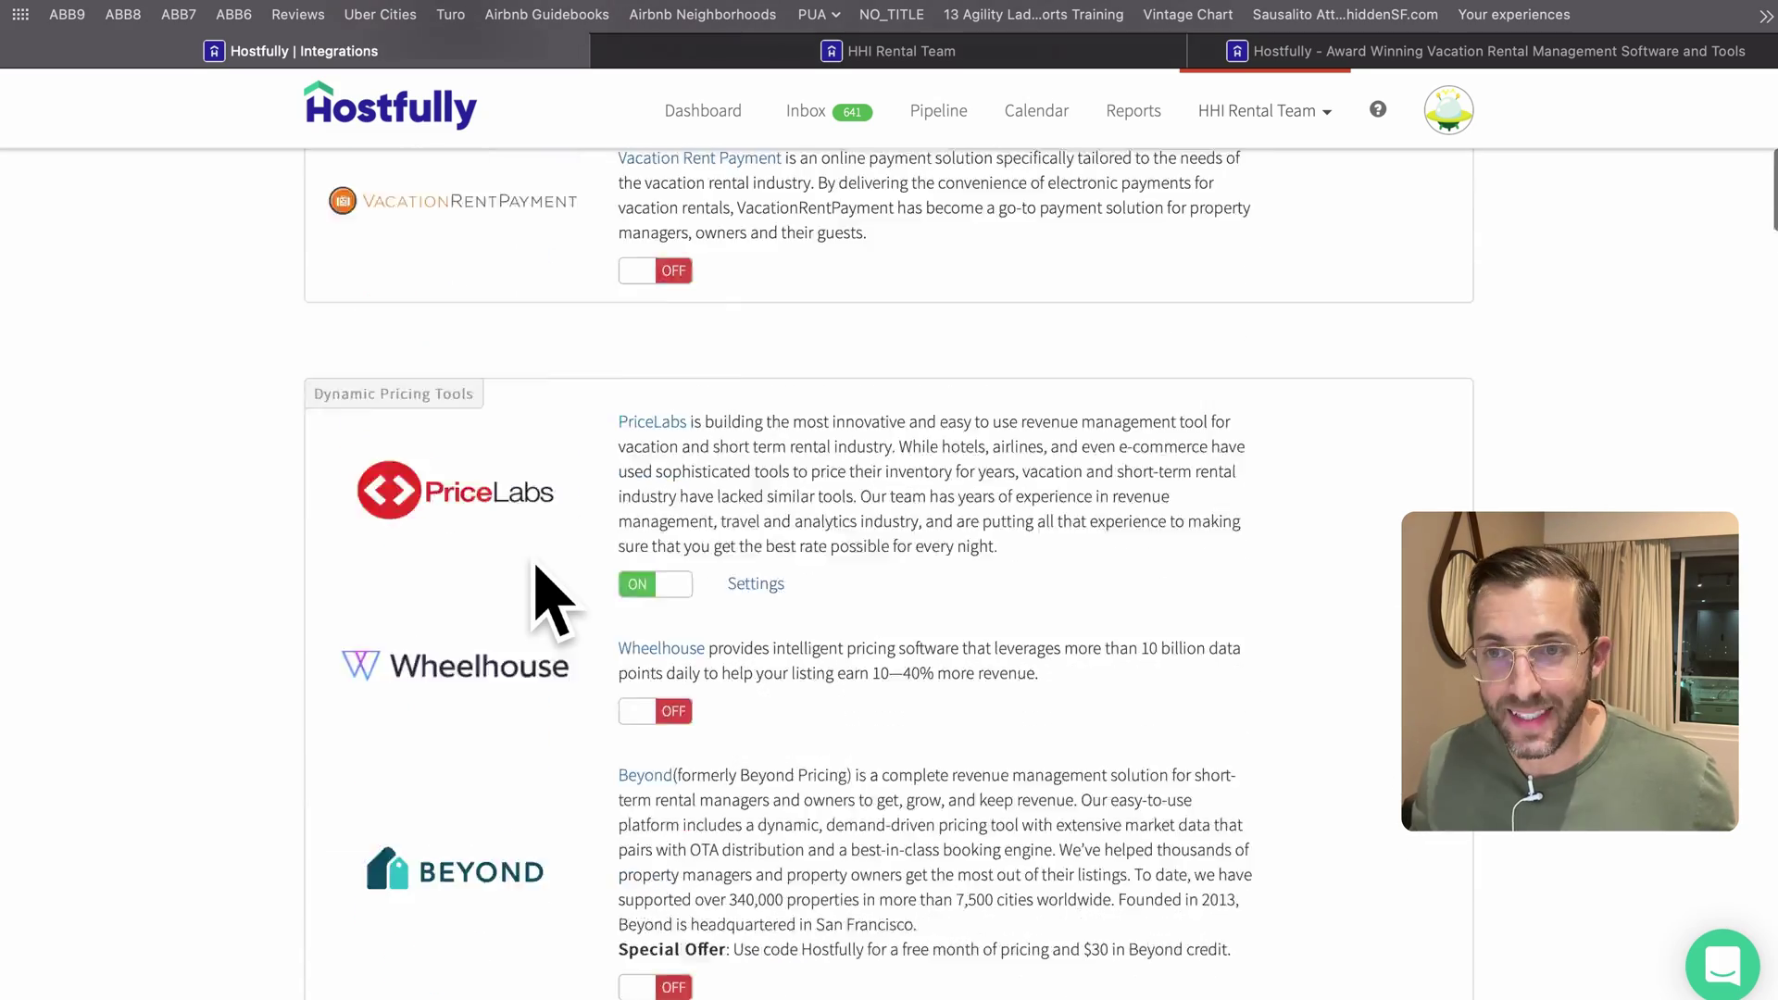
{"action": "scroll", "coordinate": [537, 588], "scroll_direction": "up", "scroll_amount": 6}
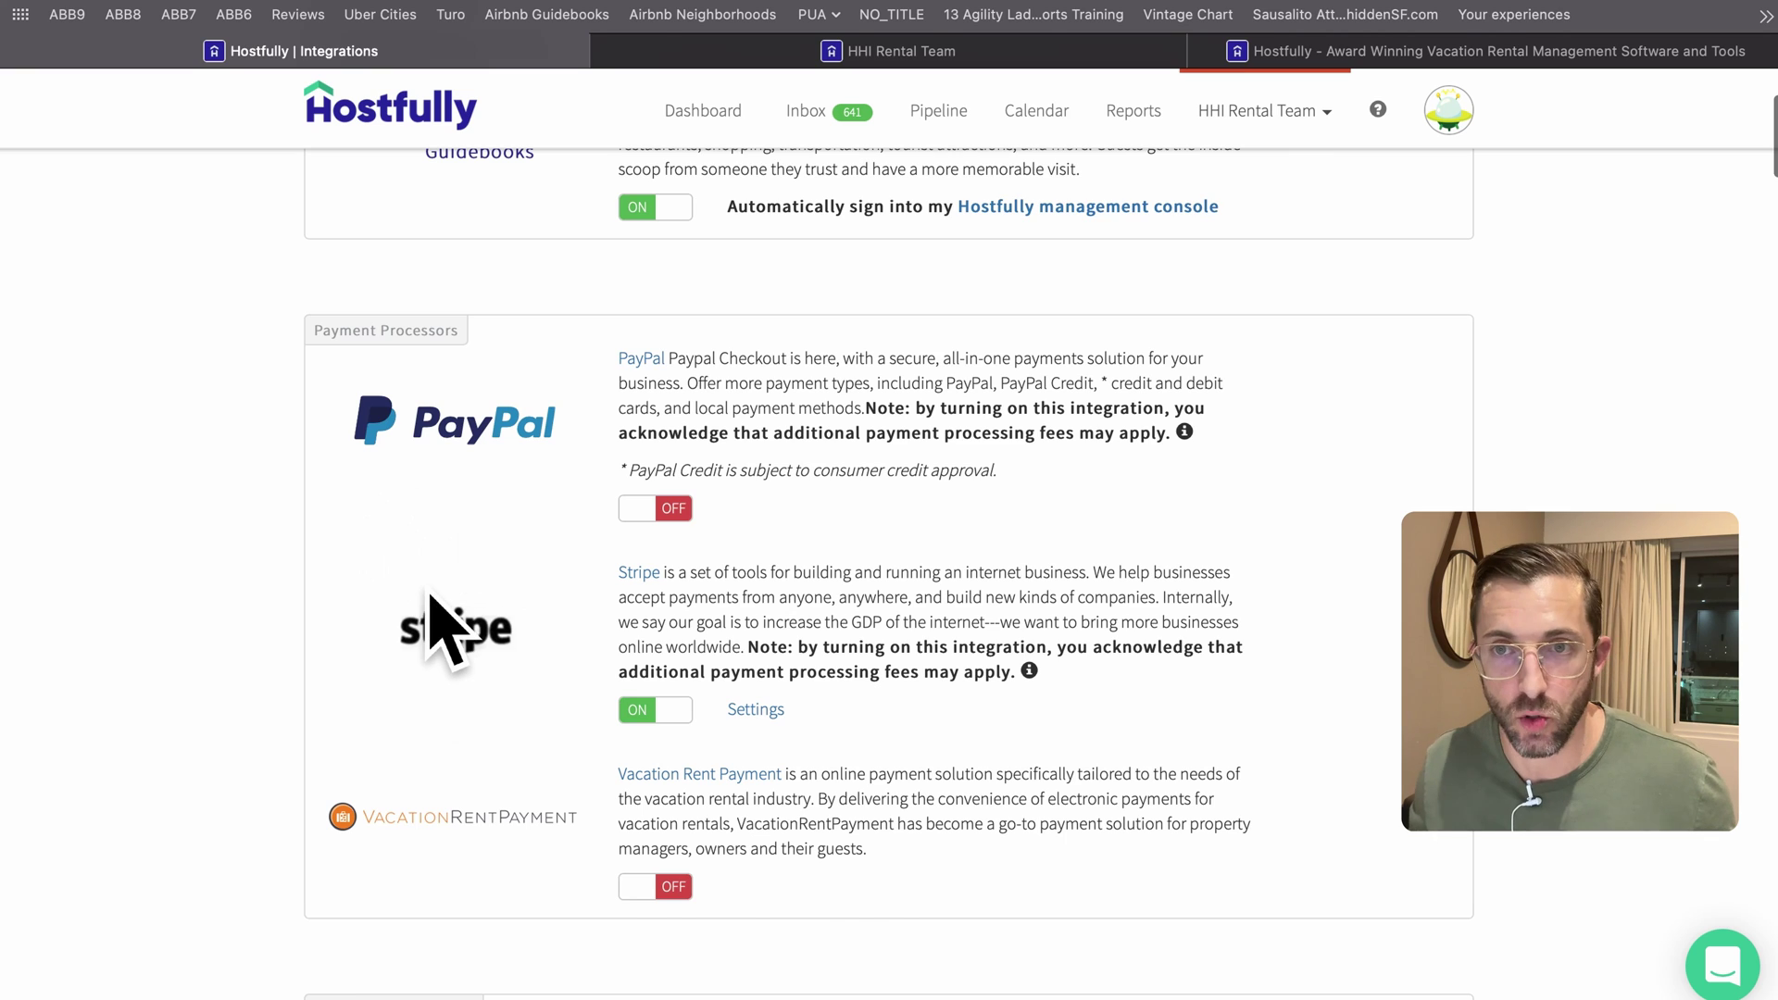
{"action": "scroll", "coordinate": [436, 623], "scroll_direction": "up", "scroll_amount": 5}
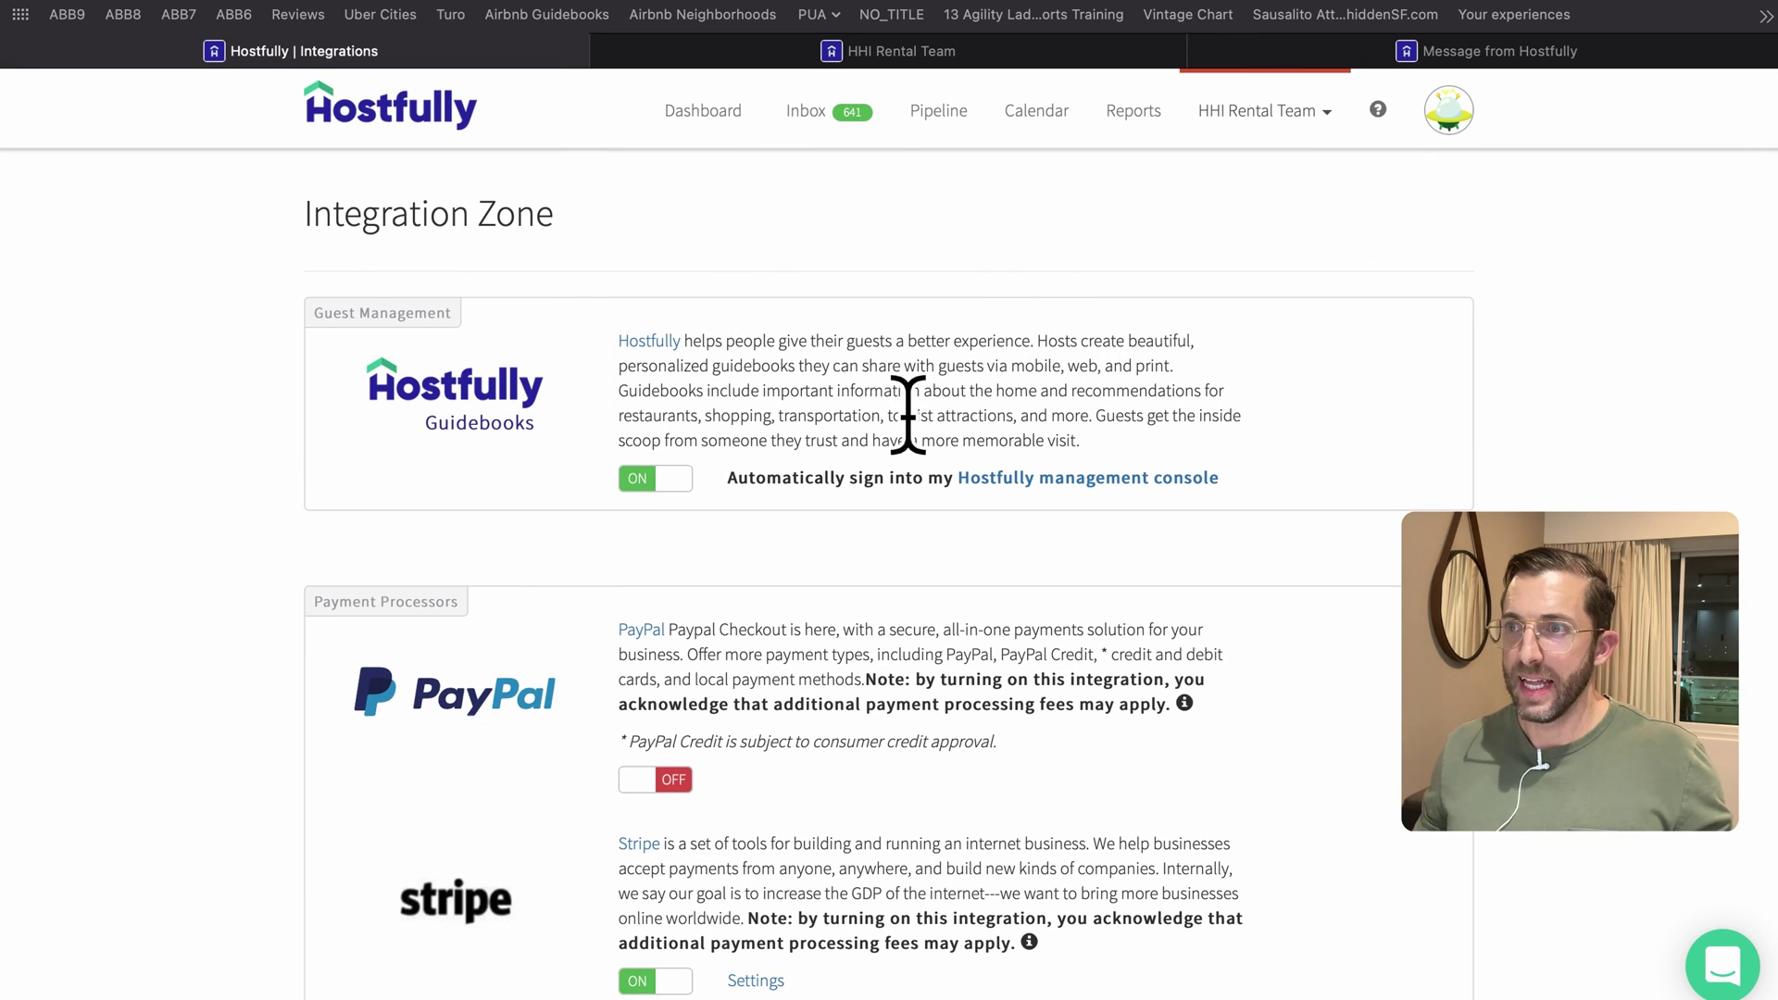
Step: Switch to the Chrome window, bring up Hospitable's Apps page, and close the recommendation survey bar
{"action": "key", "text": "super+Tab"}
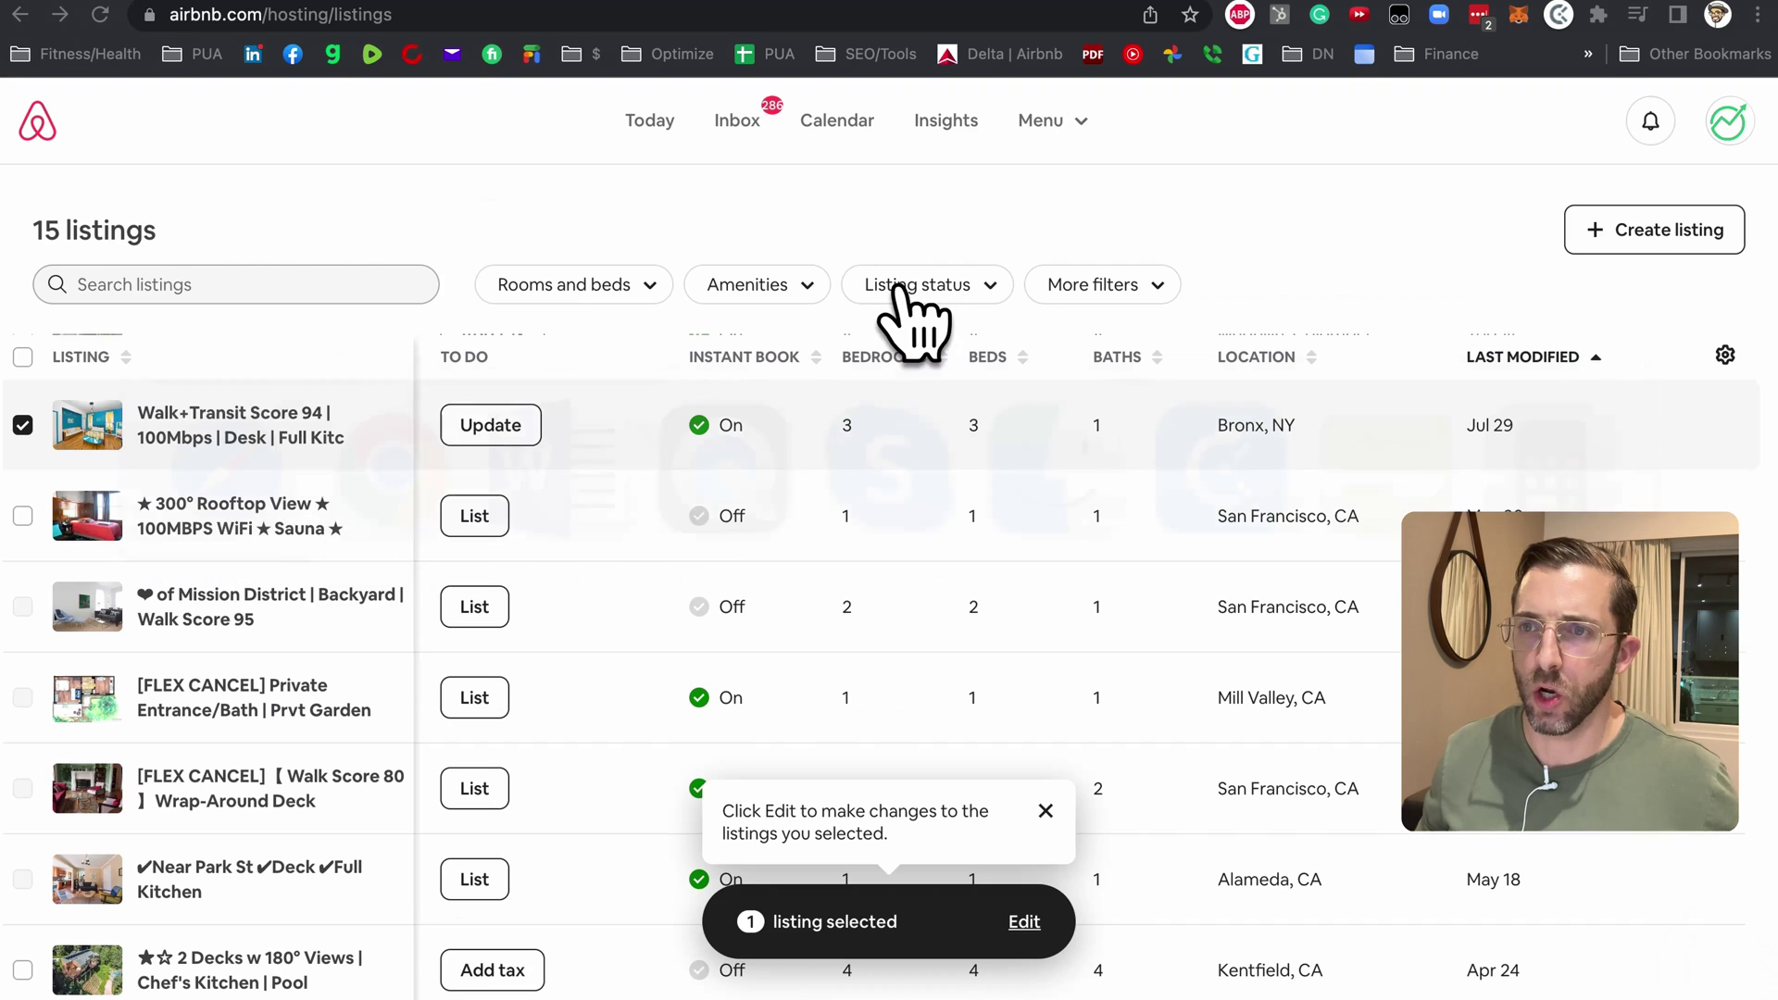
{"action": "left_click", "coordinate": [1619, 20]}
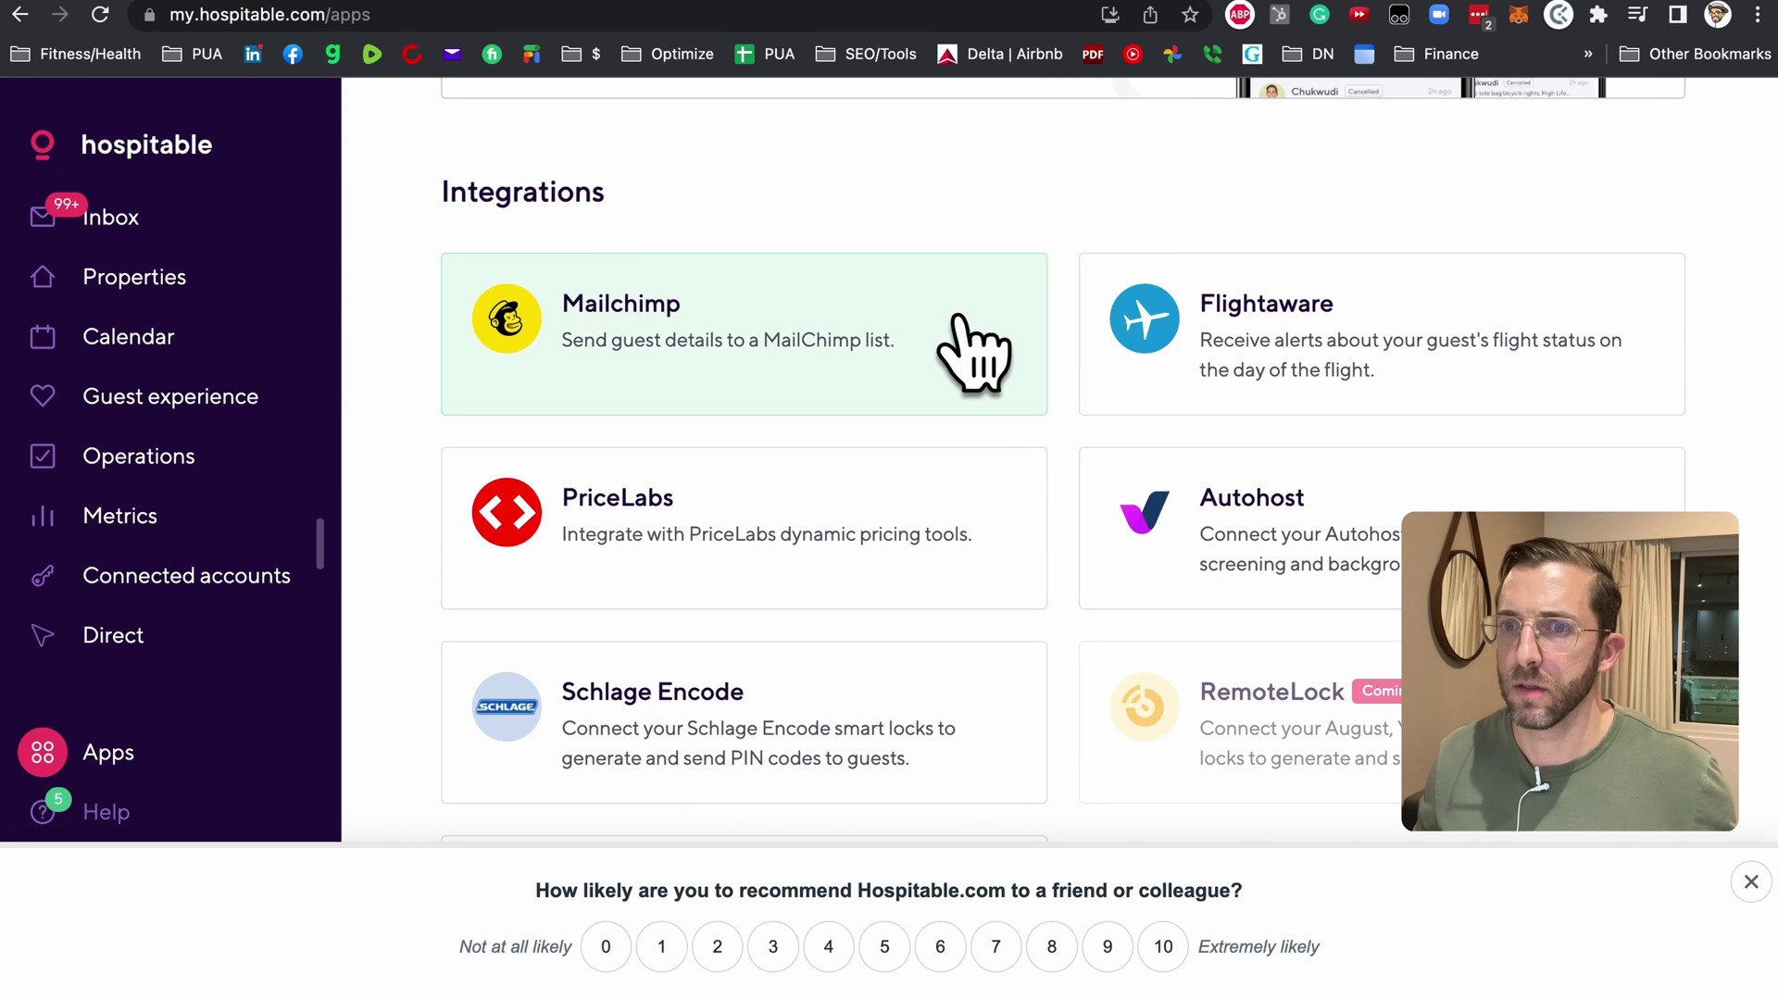
{"action": "left_click", "coordinate": [1707, 882]}
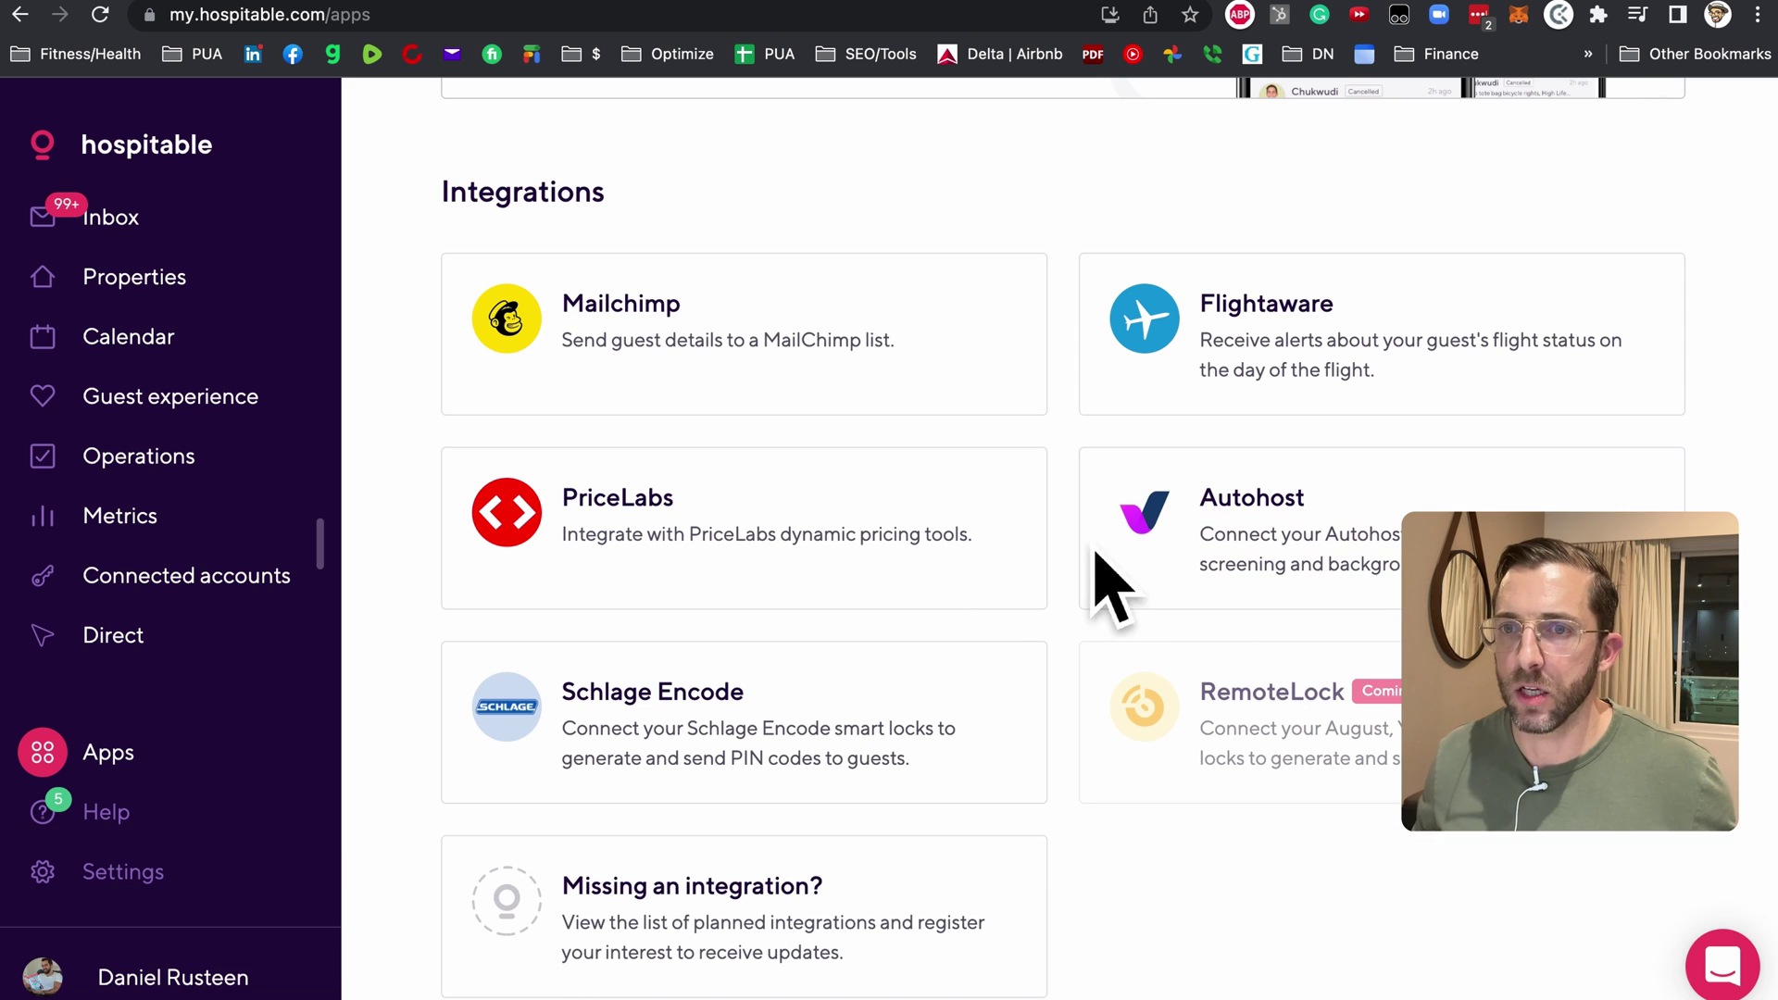
Step: Scroll through the Integrations cards such as Mailchimp, PriceLabs and Autohost
{"action": "scroll", "coordinate": [1097, 554], "scroll_direction": "up", "scroll_amount": 6}
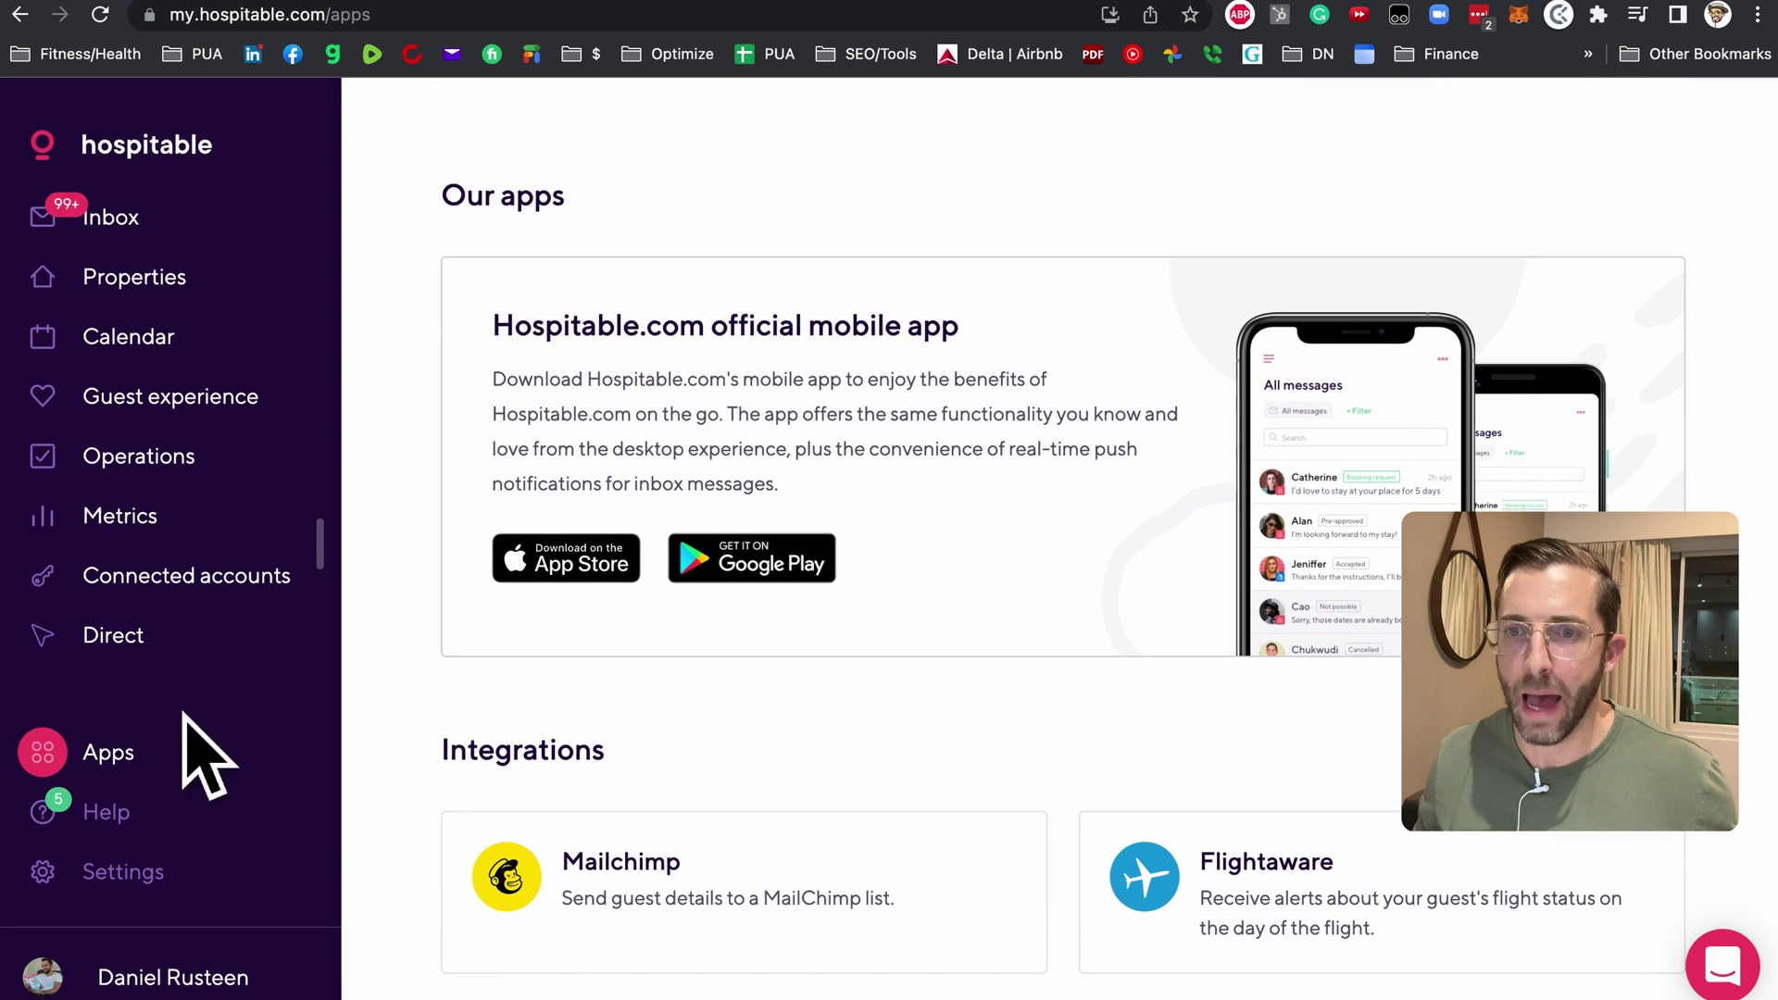
{"action": "scroll", "coordinate": [484, 509], "scroll_direction": "down", "scroll_amount": 4}
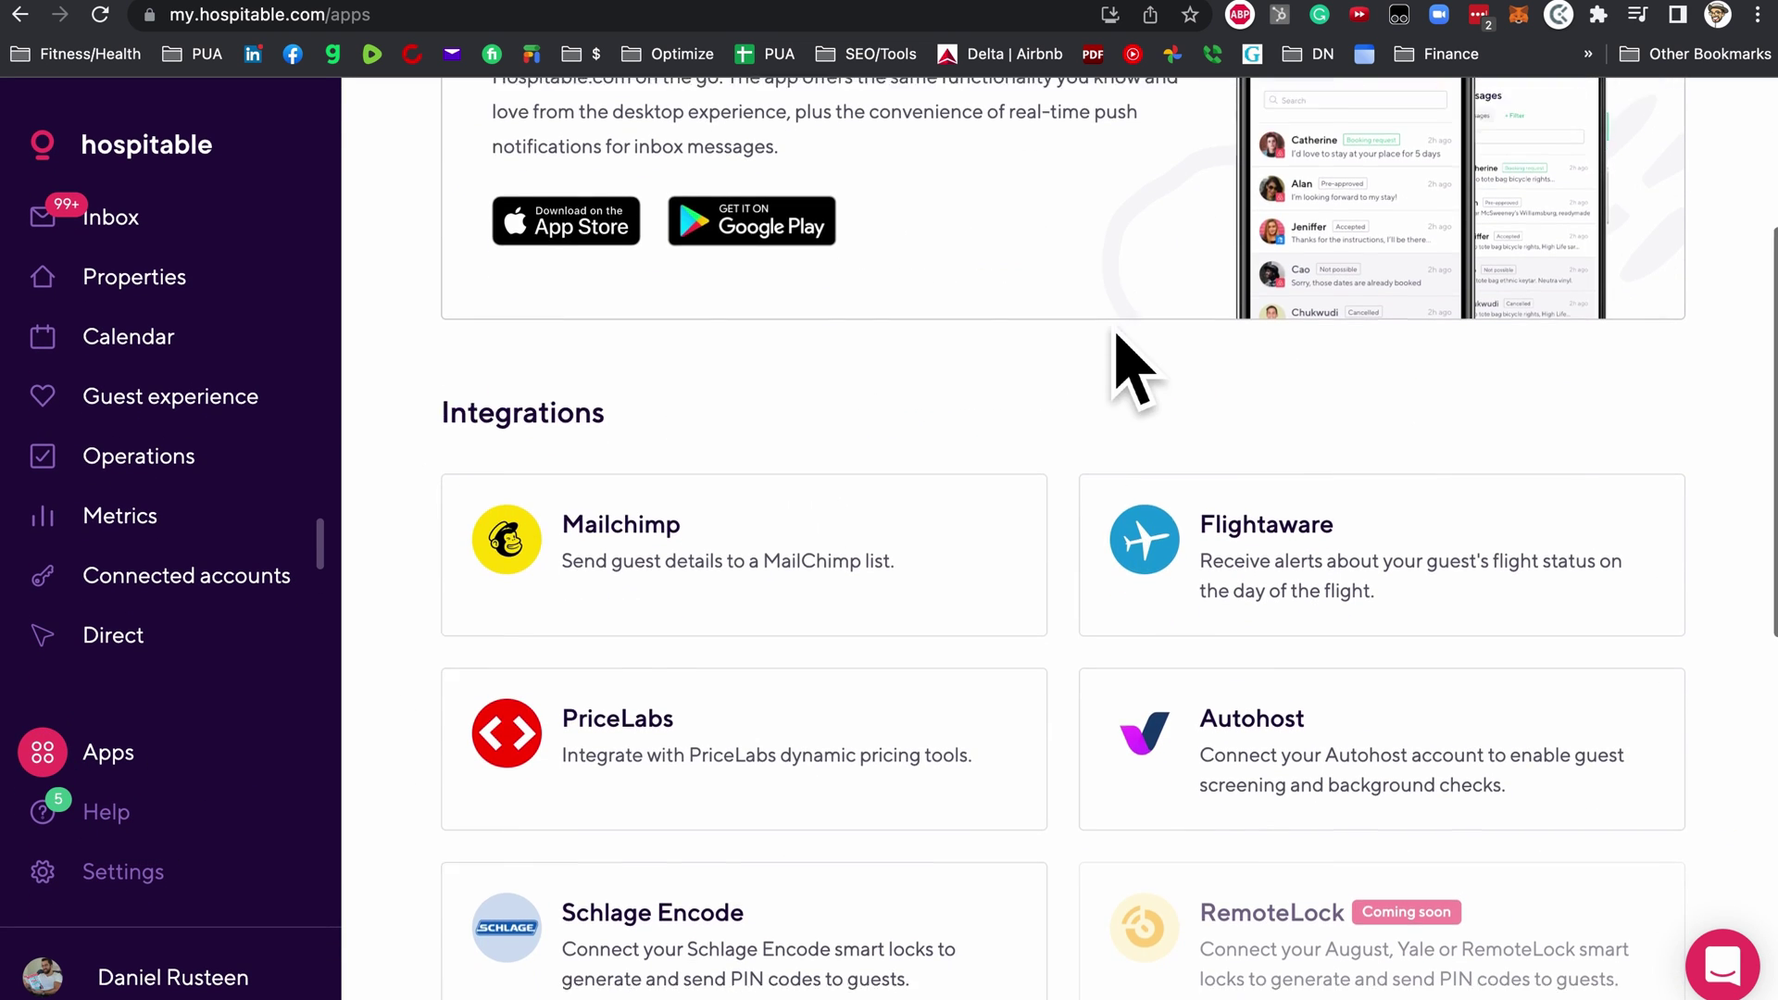
{"action": "scroll", "coordinate": [1106, 417], "scroll_direction": "down", "scroll_amount": 3}
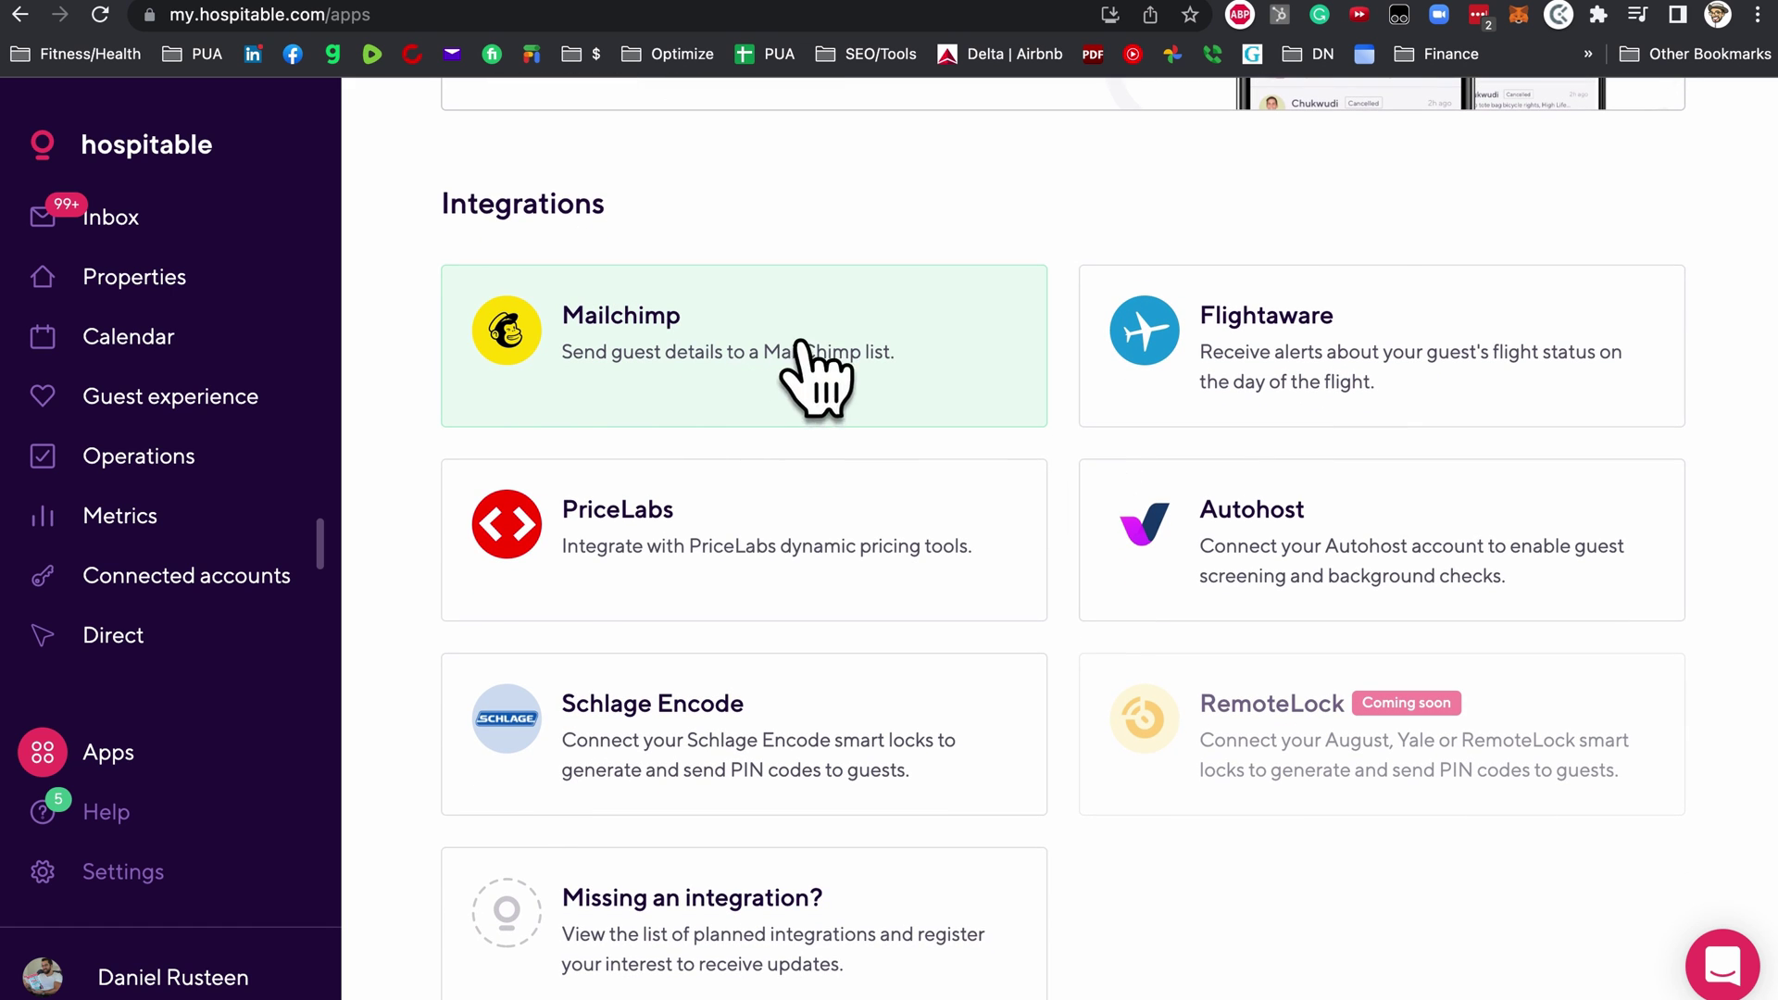
{"action": "scroll", "coordinate": [1458, 597], "scroll_direction": "down", "scroll_amount": 1}
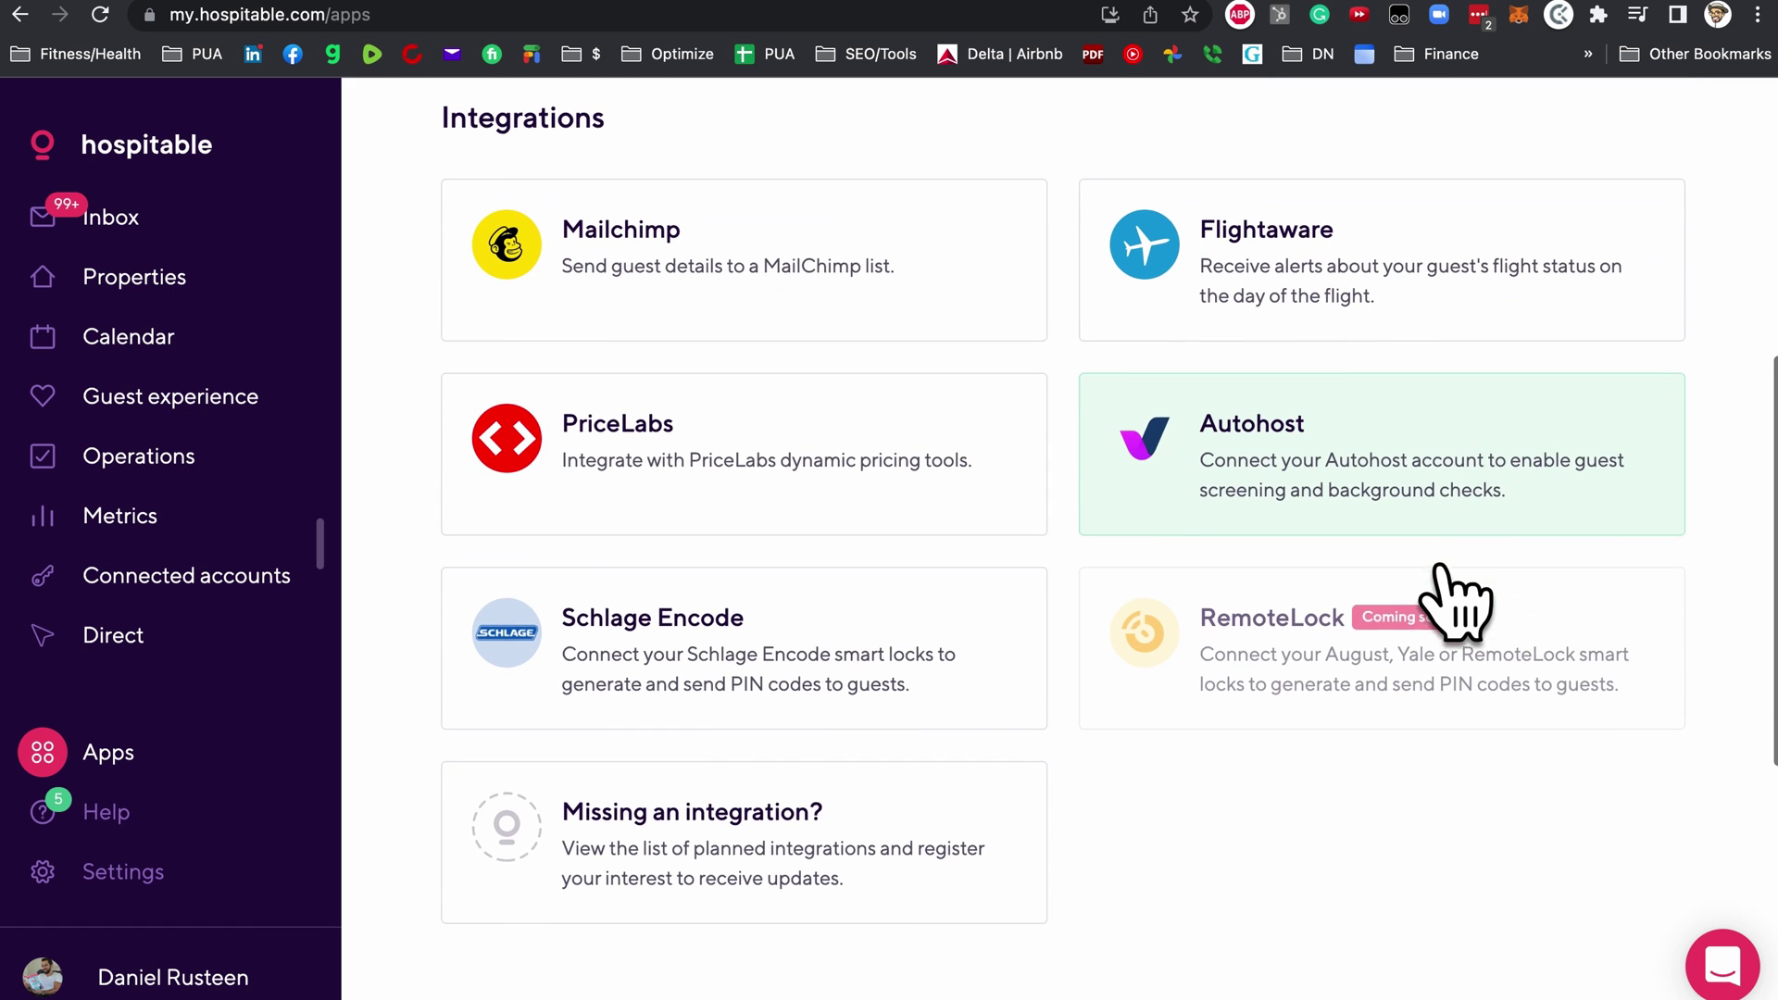
{"action": "scroll", "coordinate": [1435, 679], "scroll_direction": "down", "scroll_amount": 2}
{"action": "scroll", "coordinate": [1366, 519], "scroll_direction": "up", "scroll_amount": 3}
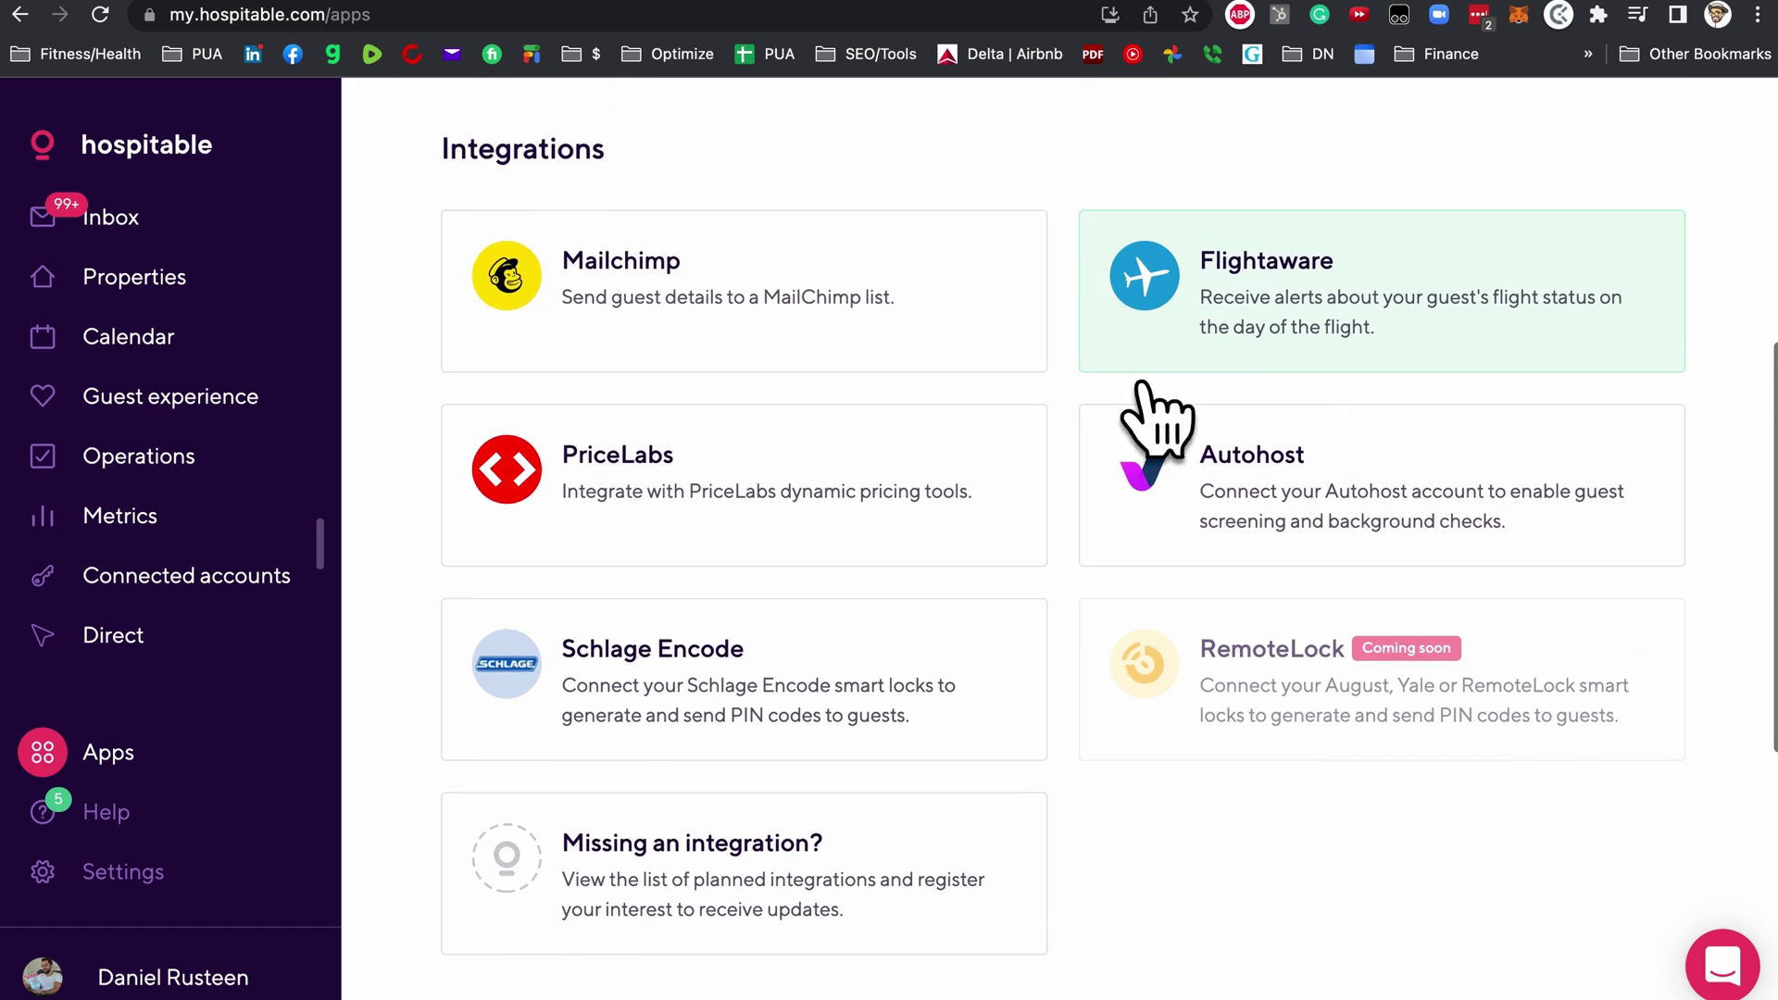
{"action": "scroll", "coordinate": [1111, 399], "scroll_direction": "up", "scroll_amount": 2}
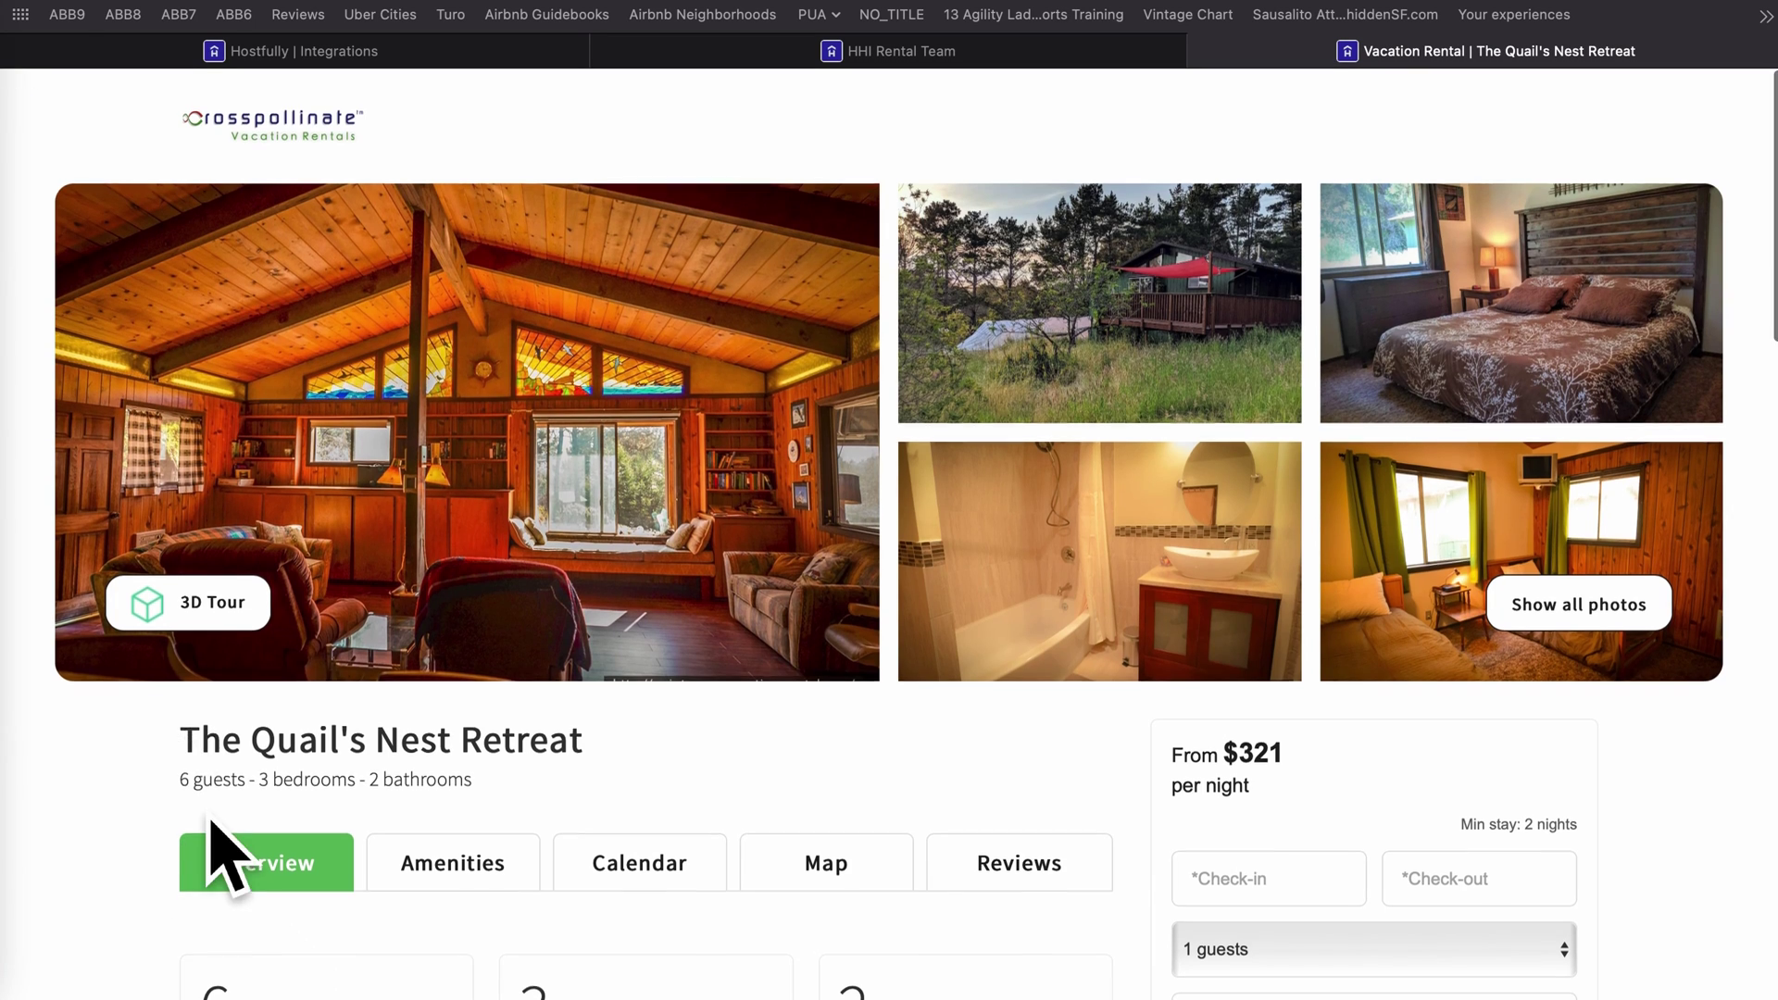
Step: Launch The Quail's Nest Retreat's 3D tour fullscreen and enter the walkthrough
{"action": "left_click", "coordinate": [209, 611]}
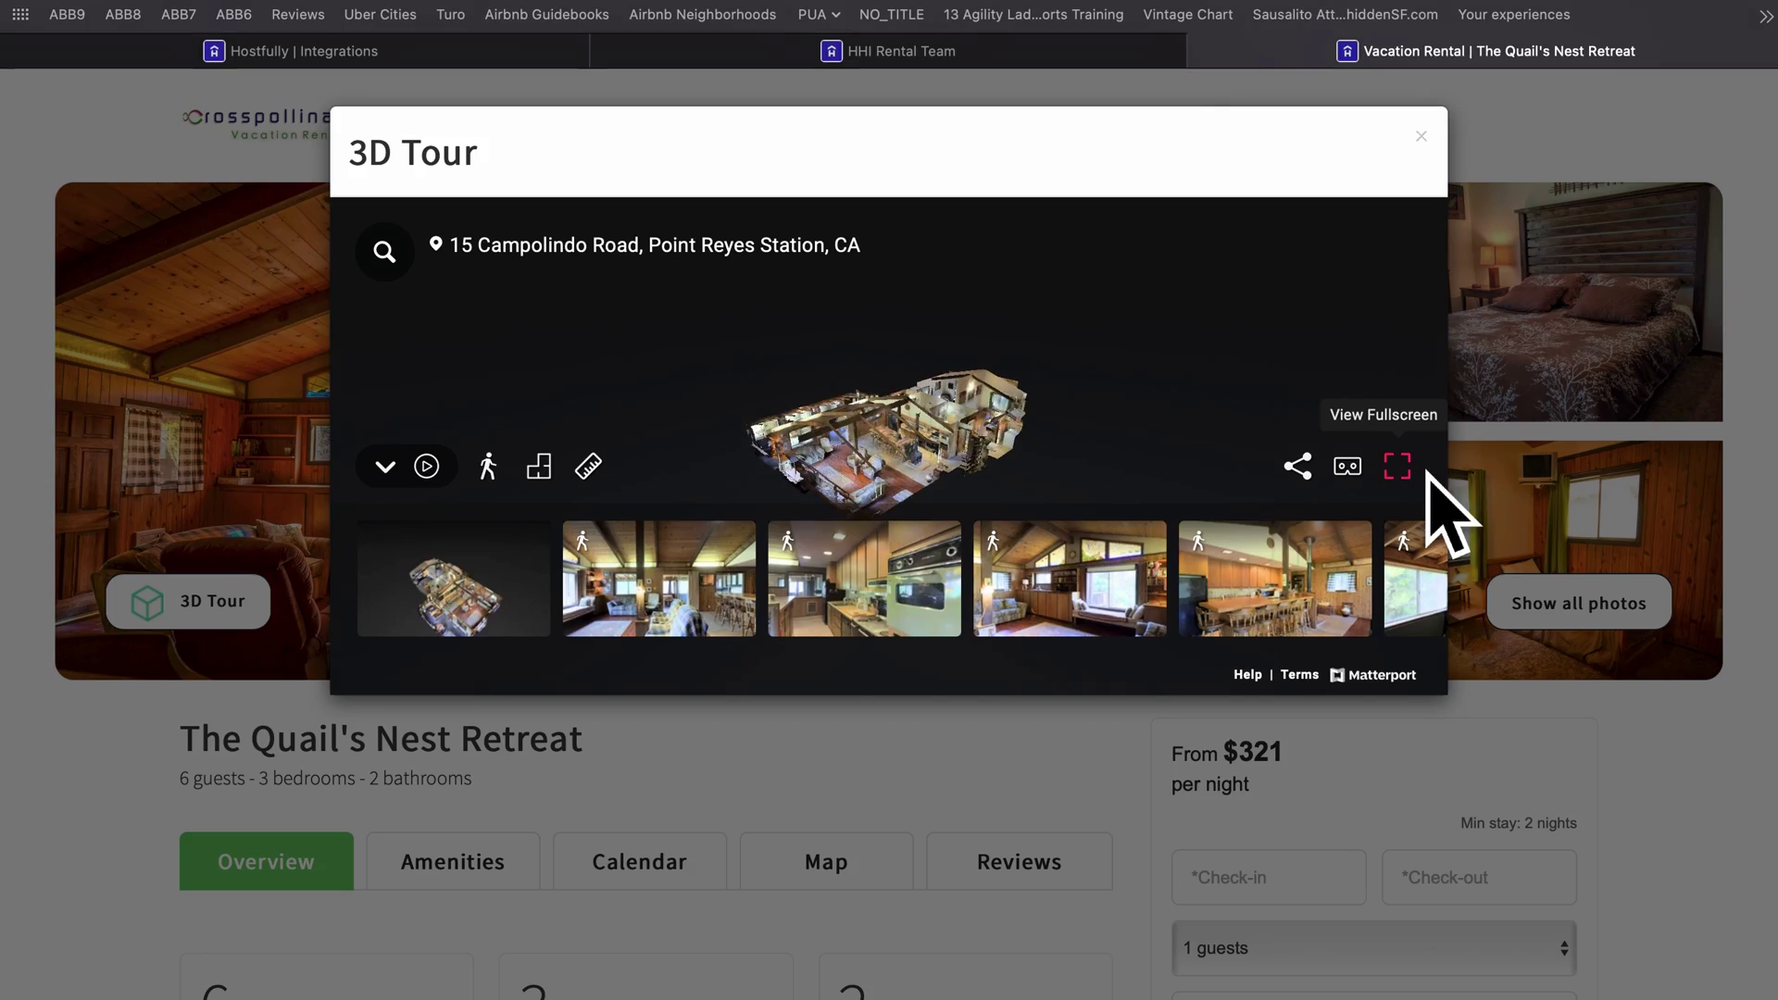
{"action": "left_click", "coordinate": [1397, 466]}
{"action": "left_click", "coordinate": [1427, 471]}
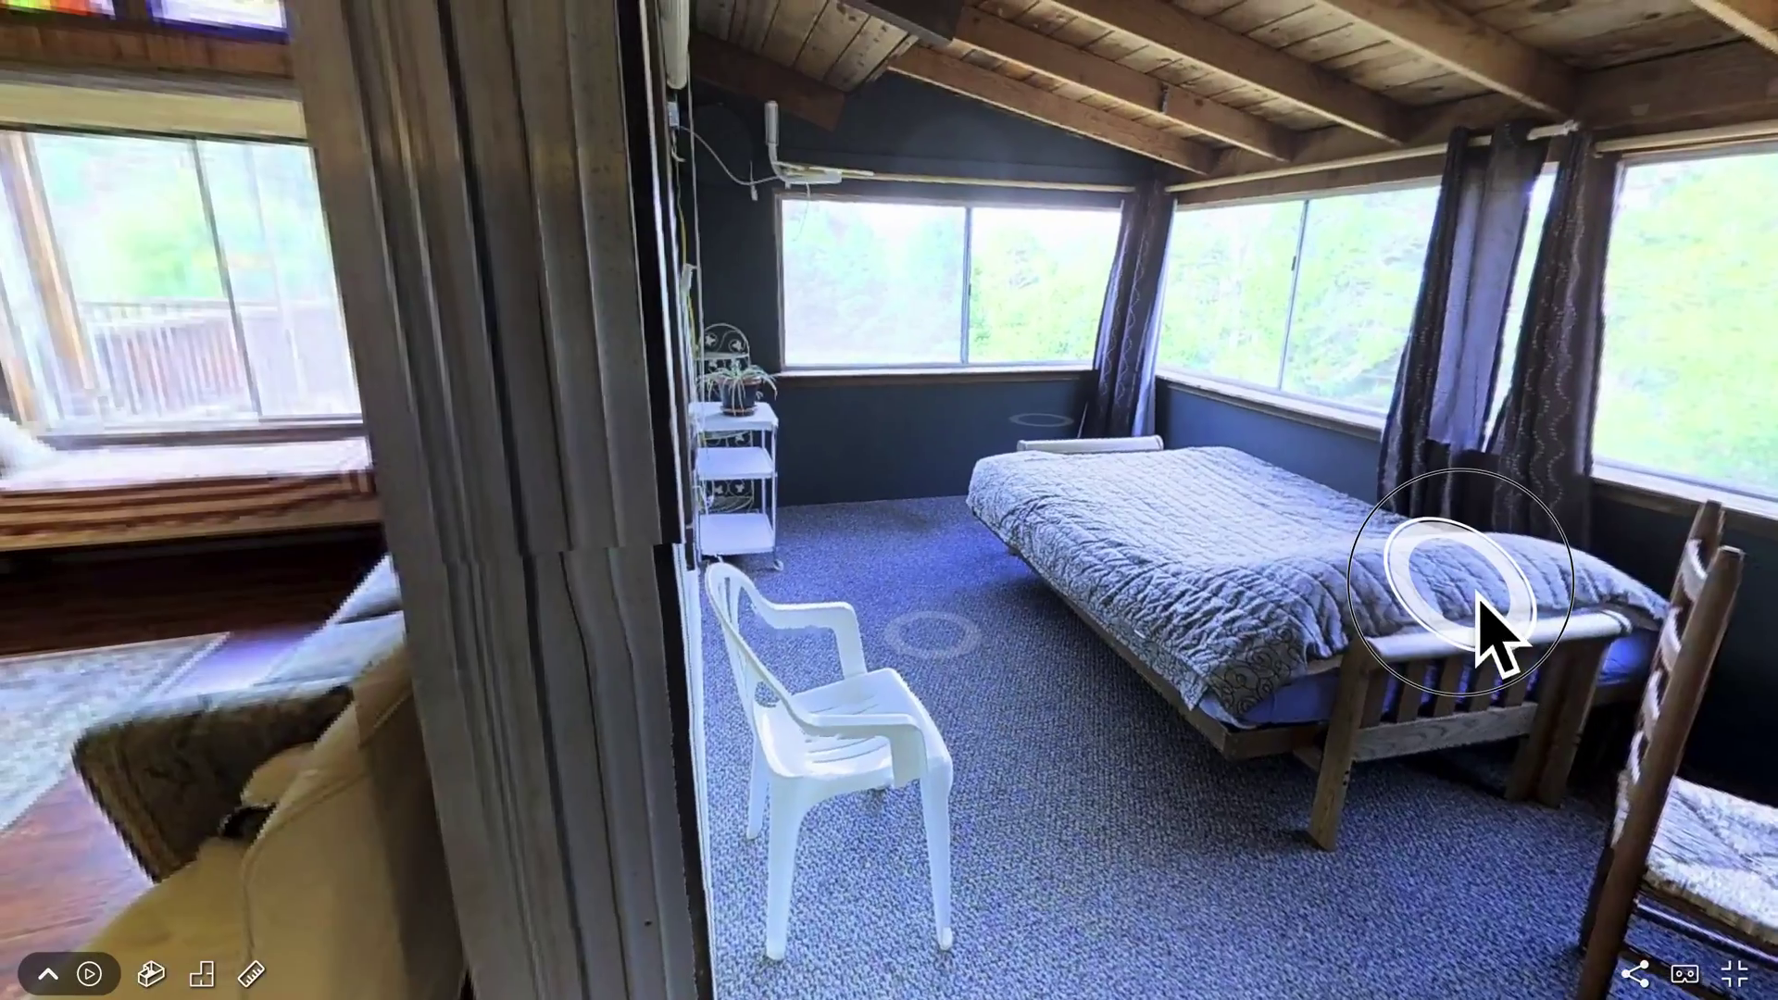
Step: Look around the bedroom, moving toward the window and turning back to the bed
{"action": "left_click_drag", "start_coordinate": [1486, 639], "coordinate": [1222, 556]}
{"action": "left_click_drag", "start_coordinate": [1436, 587], "coordinate": [1049, 528]}
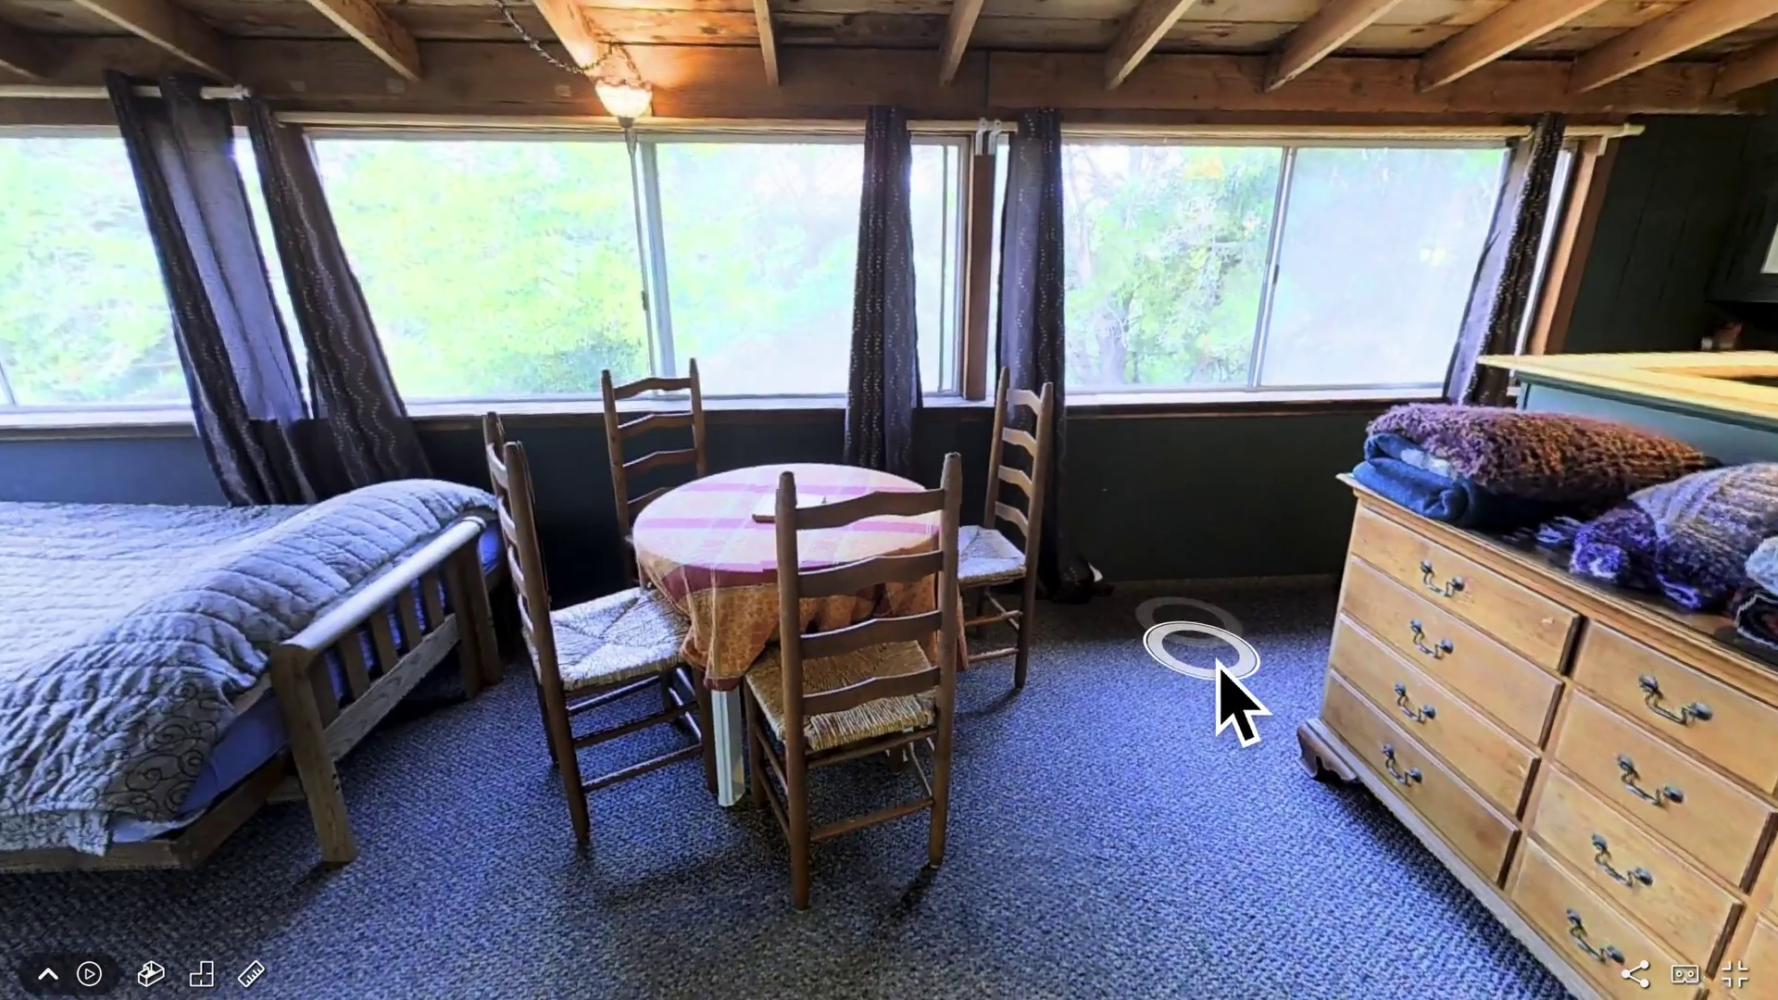
{"action": "left_click", "coordinate": [1214, 668]}
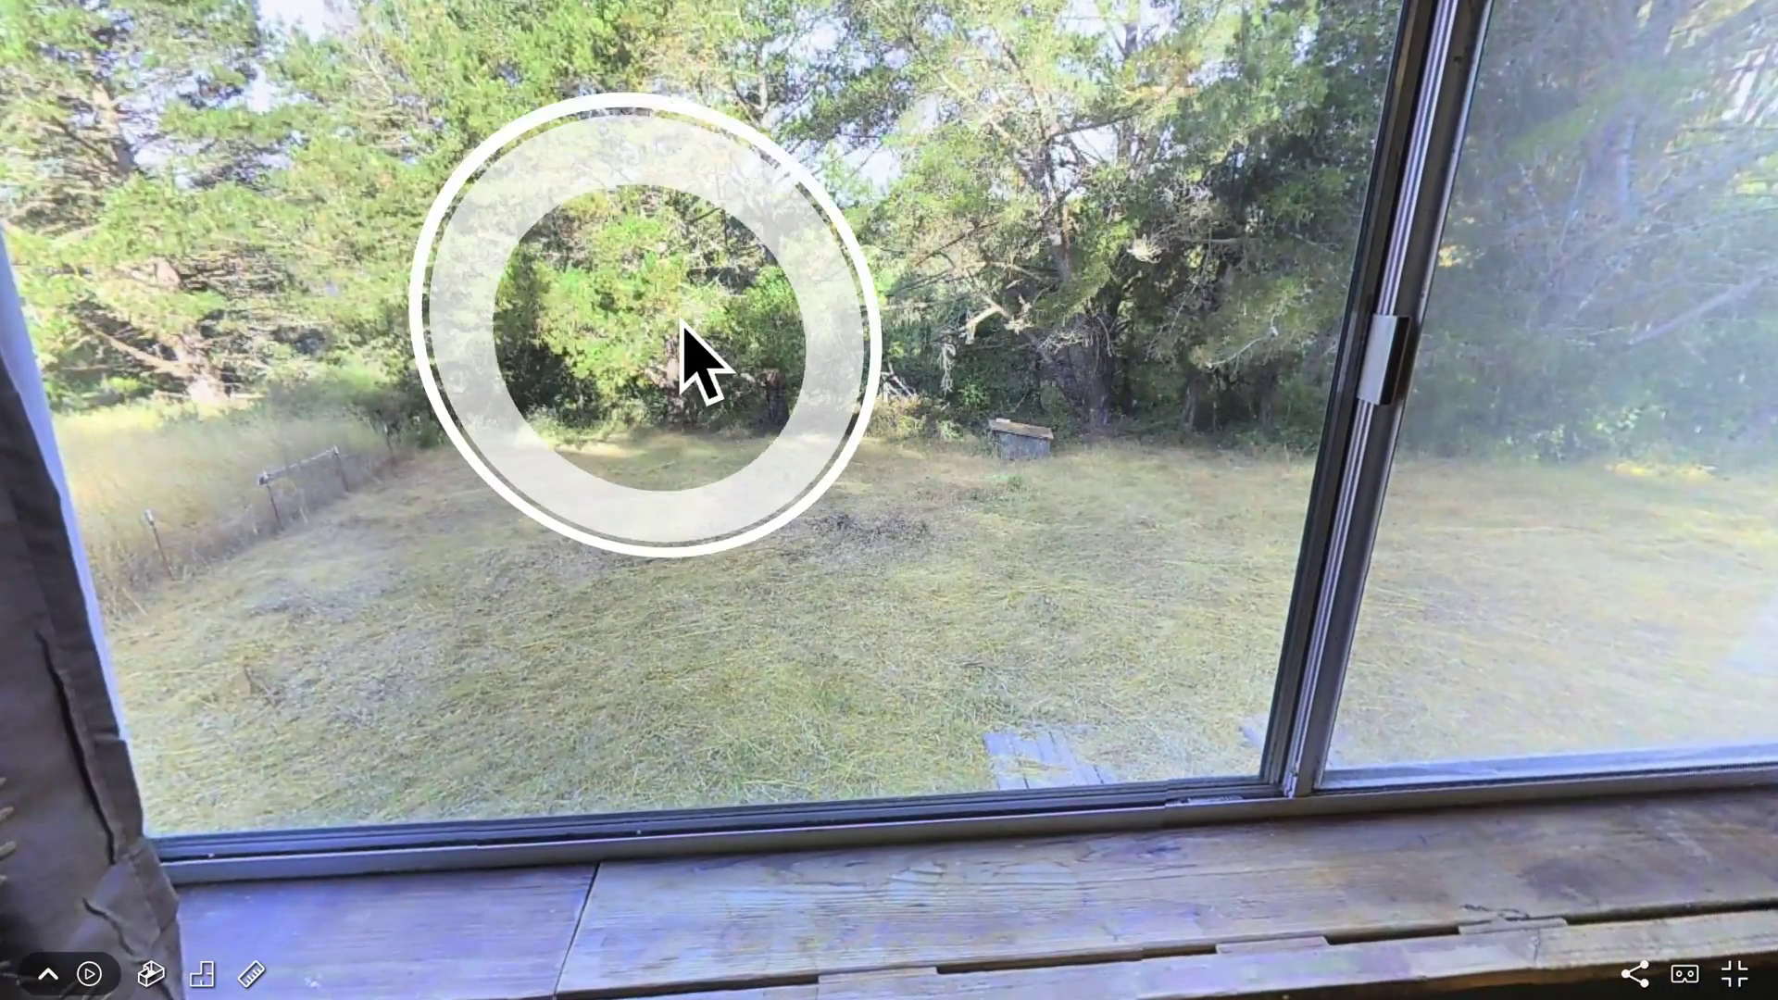
{"action": "left_click_drag", "start_coordinate": [686, 352], "coordinate": [258, 413]}
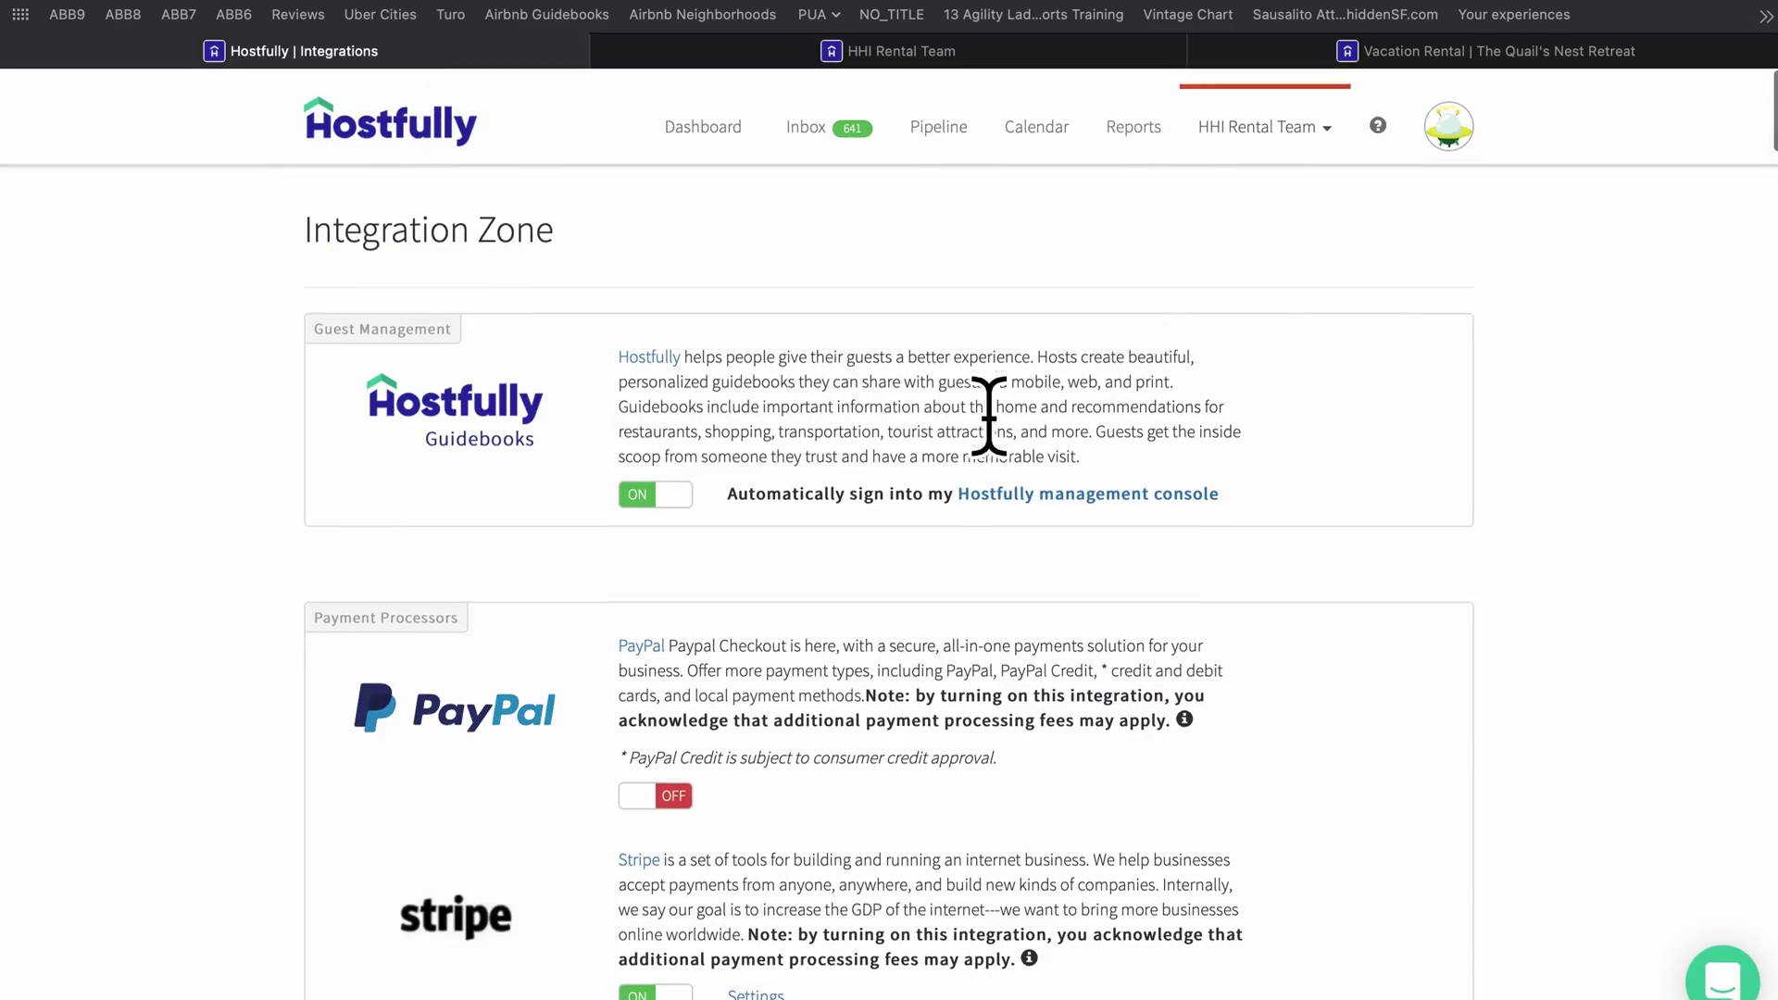
Step: Go to Templates & Triggers and show the Triggers list, e.g. #11865 Welcome Letter Spa
{"action": "scroll", "coordinate": [989, 416], "scroll_direction": "down", "scroll_amount": 1}
{"action": "left_click", "coordinate": [1329, 119]}
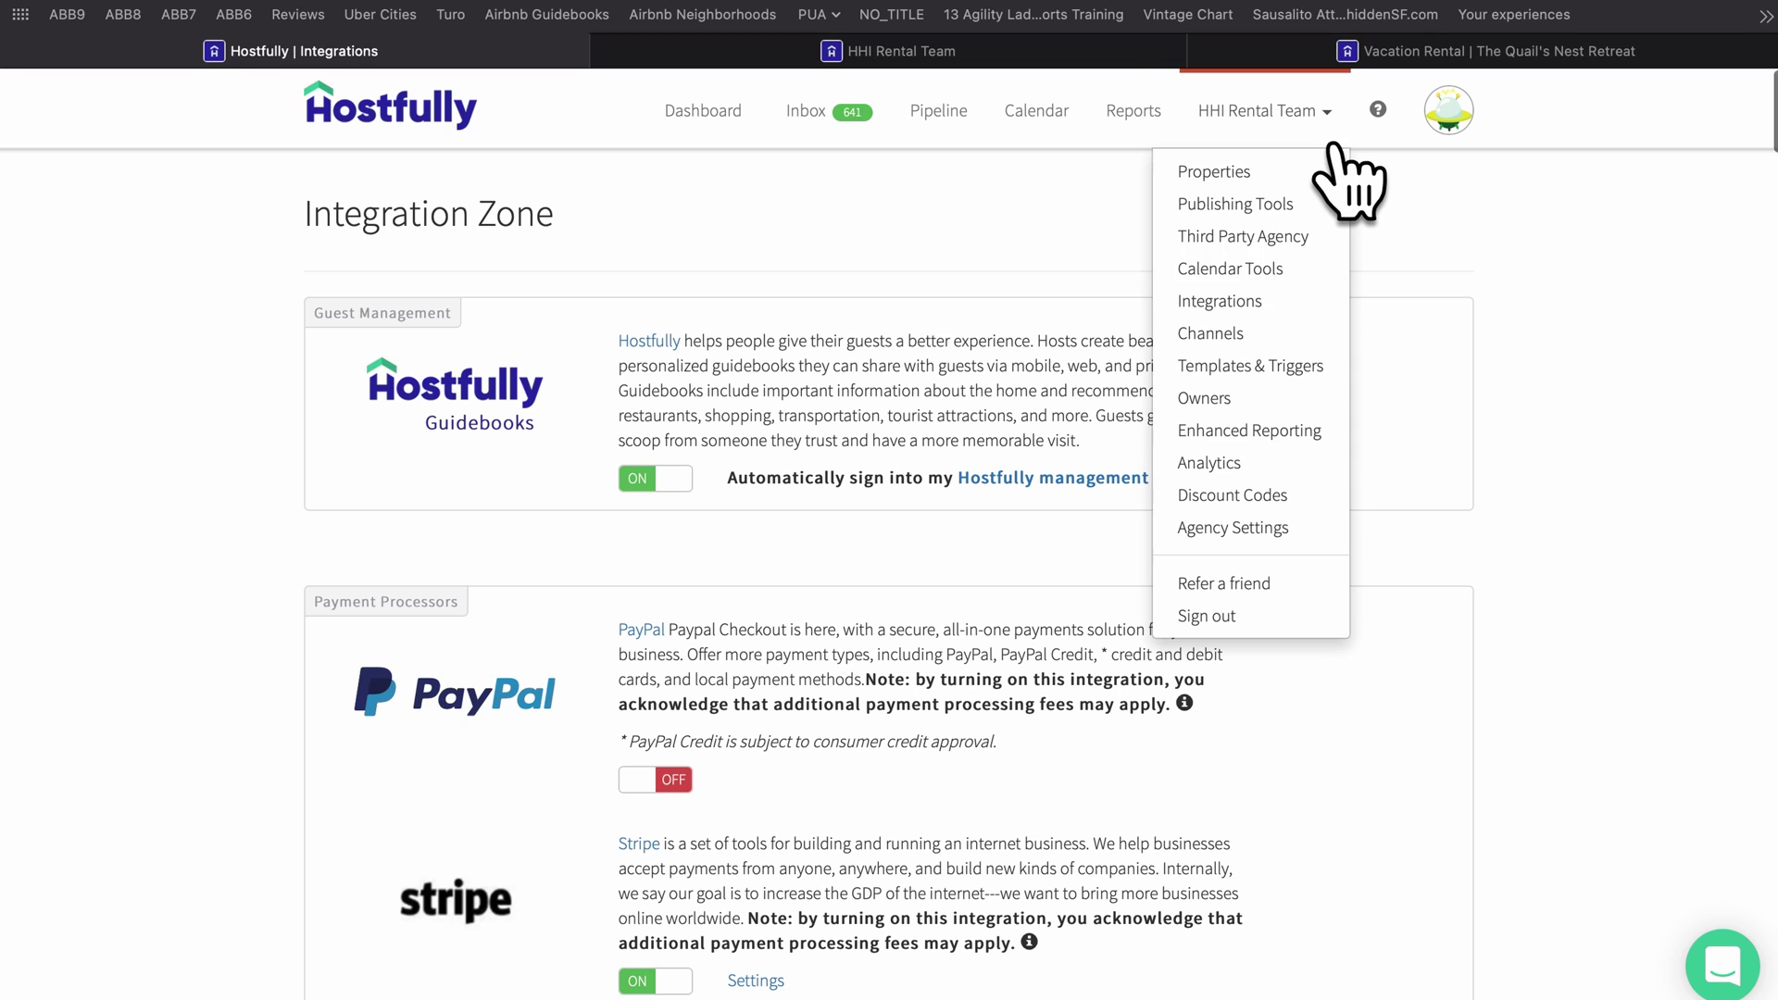
{"action": "left_click", "coordinate": [1313, 378]}
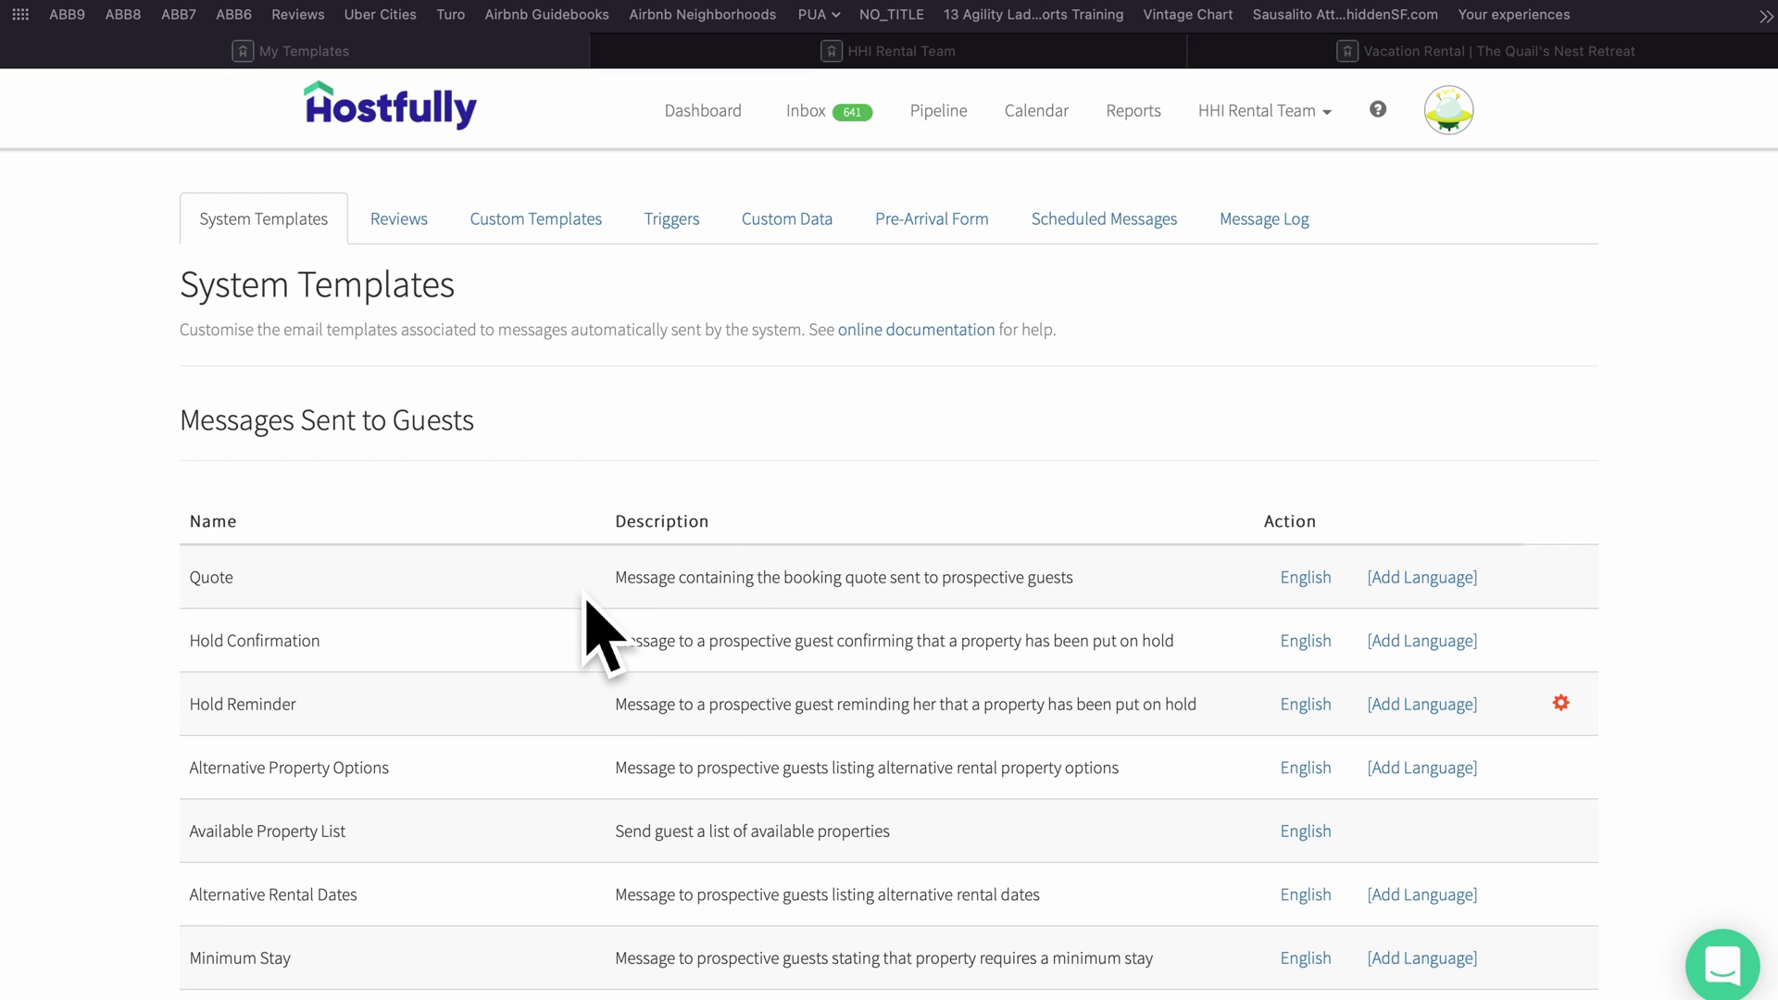
{"action": "scroll", "coordinate": [587, 602], "scroll_direction": "down", "scroll_amount": 1}
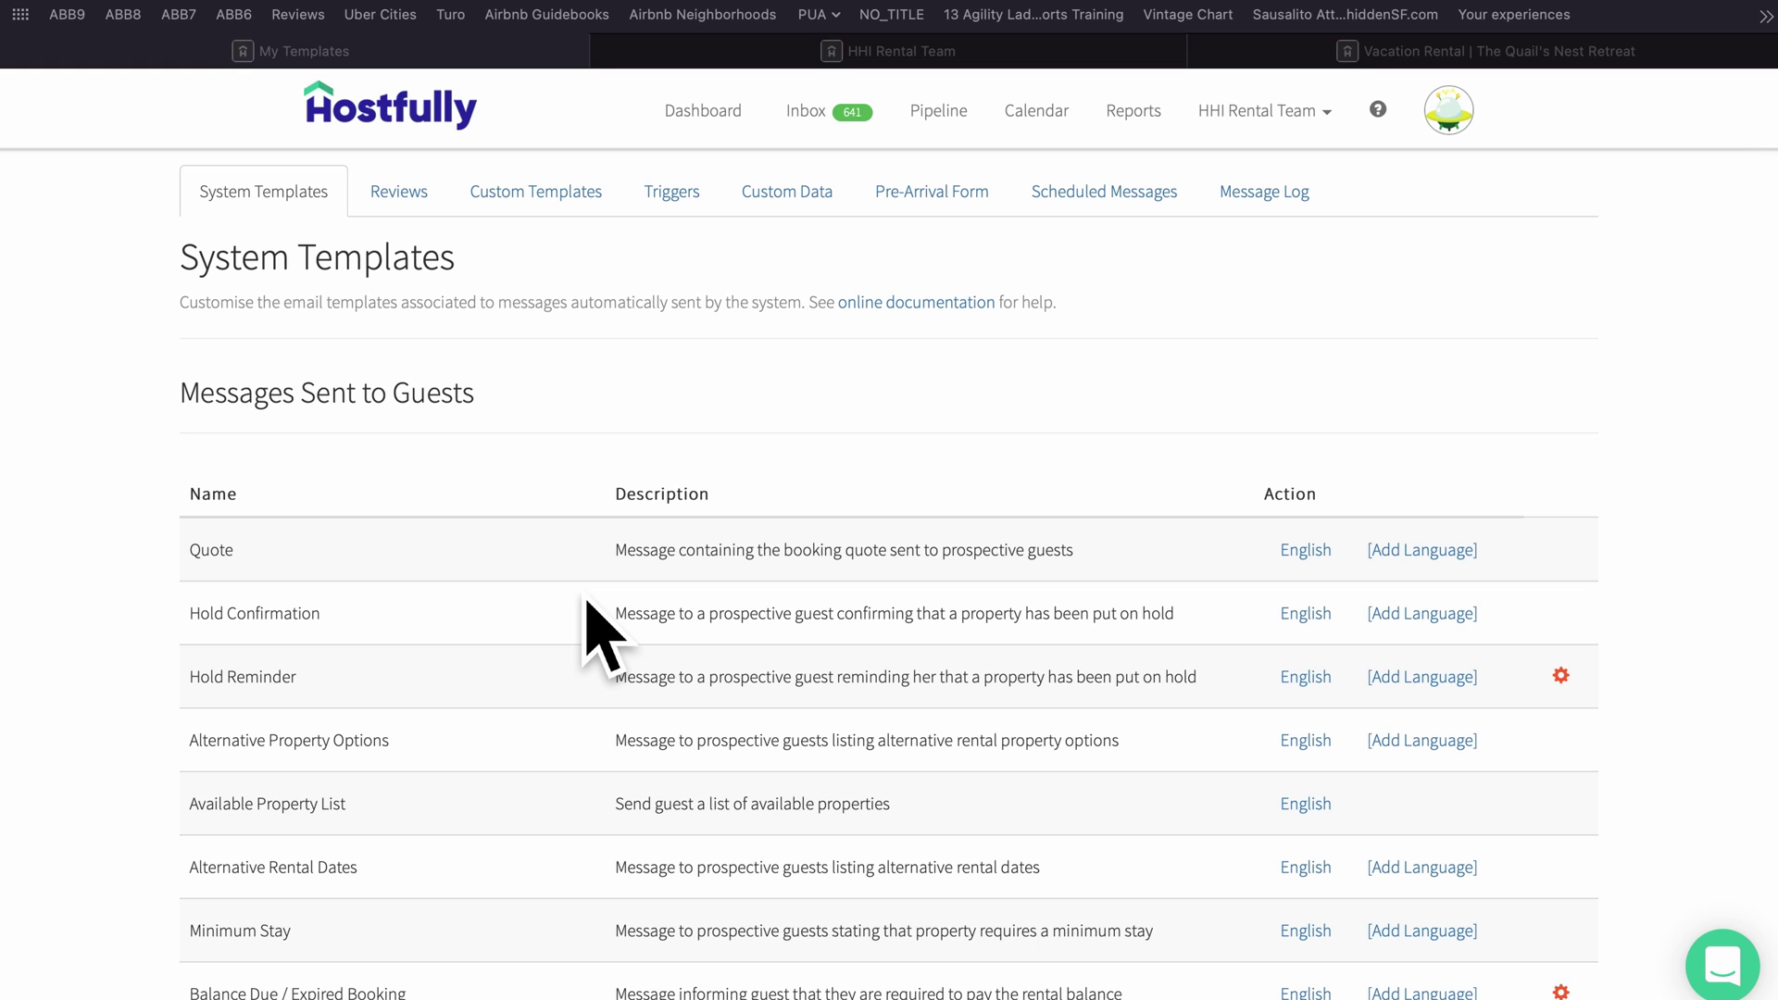
{"action": "left_click", "coordinate": [686, 223]}
{"action": "left_click", "coordinate": [693, 215]}
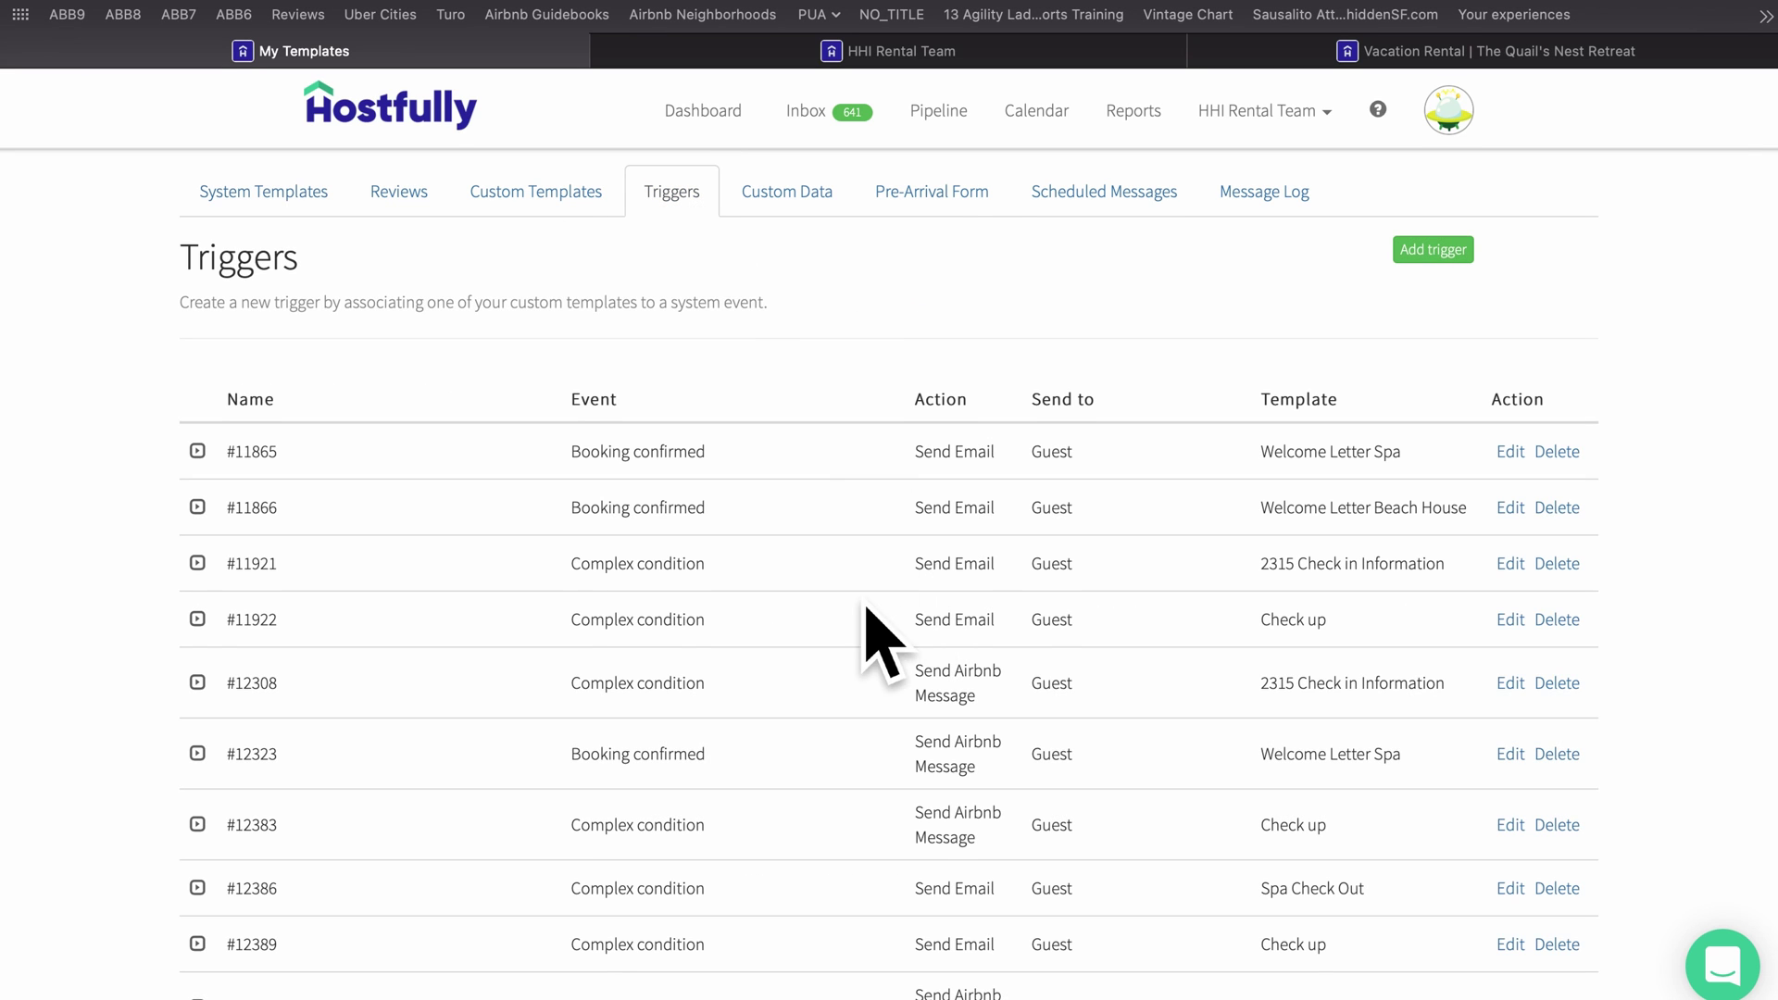
{"action": "scroll", "coordinate": [917, 741], "scroll_direction": "up", "scroll_amount": 1}
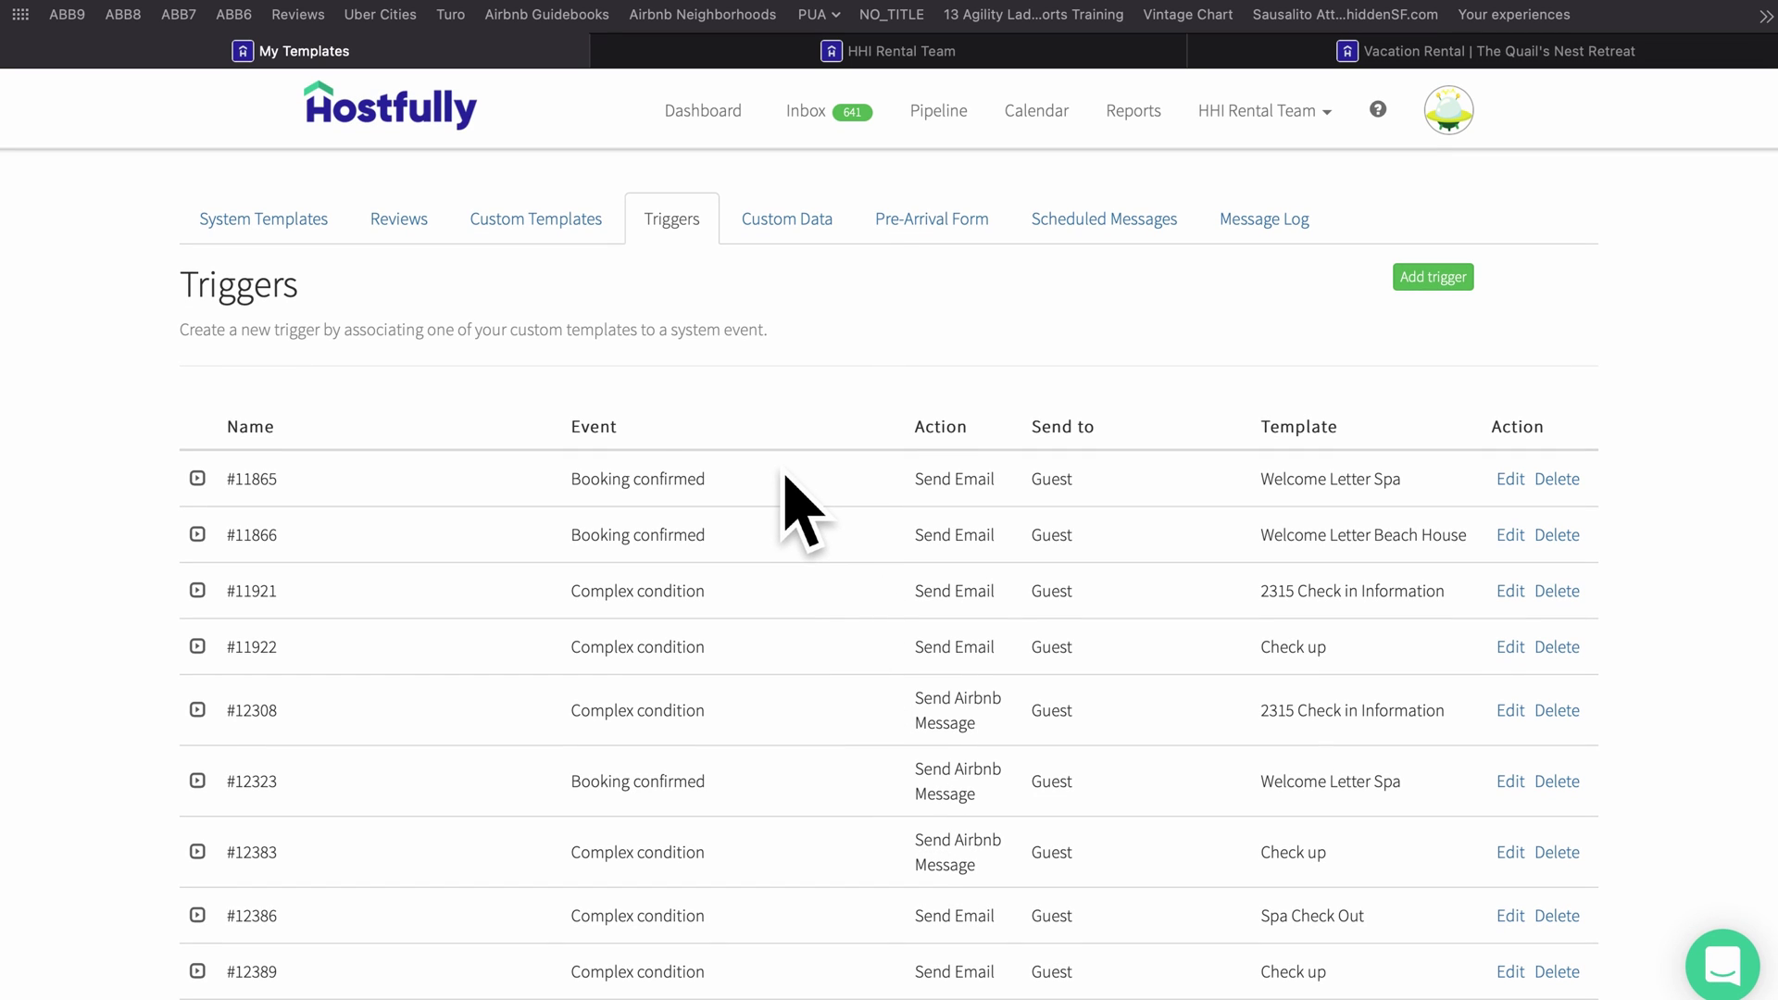